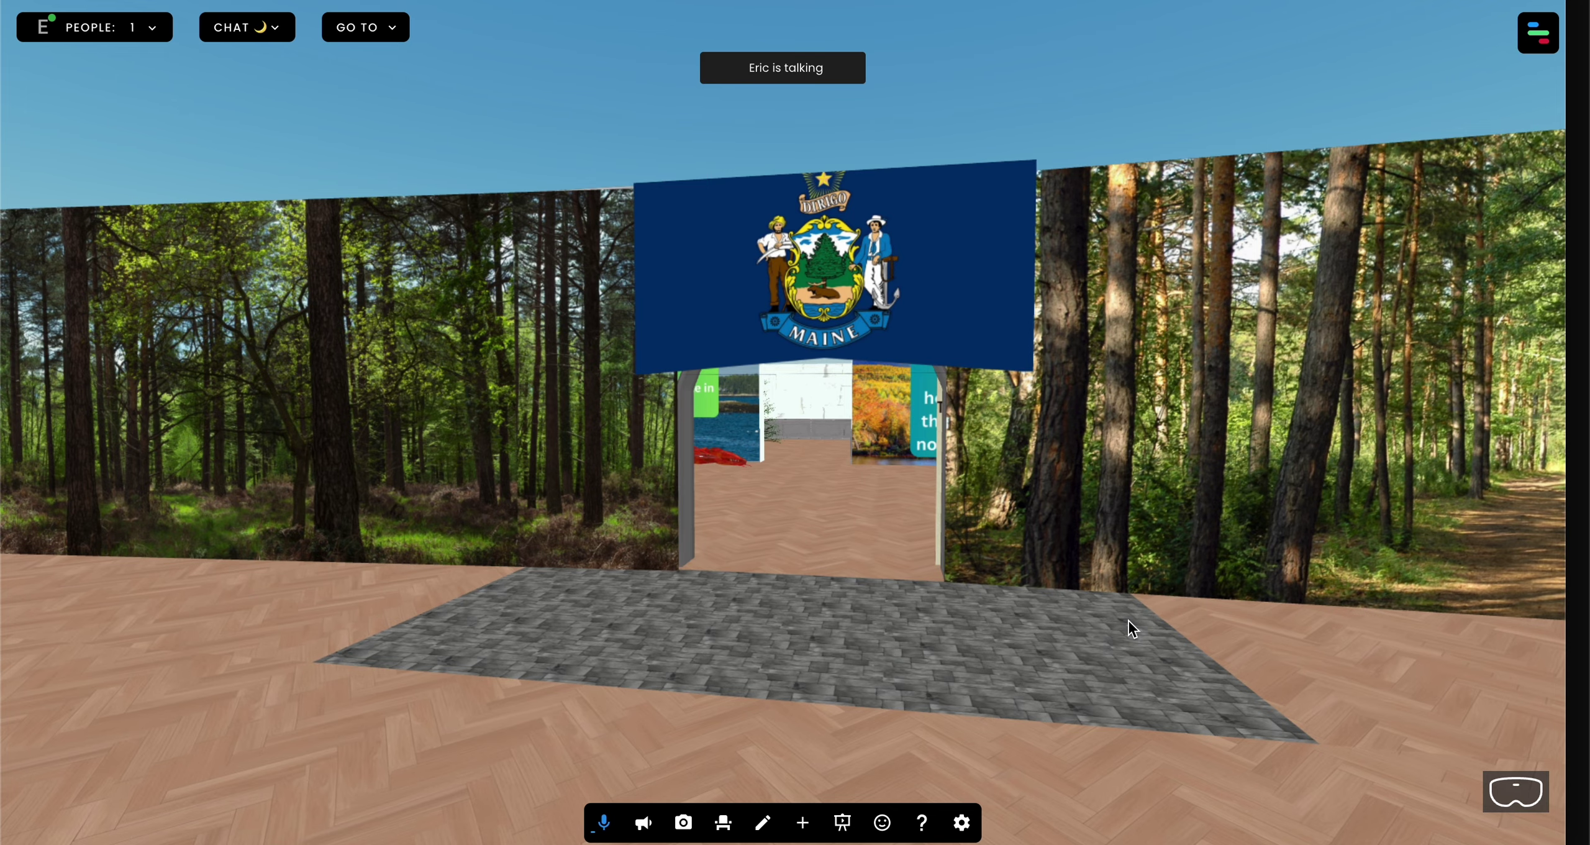
Walk through the Maine flag archway and turn to face the coastline panel beside the lobster panel.
key(Left)
key(Up)
key(w)
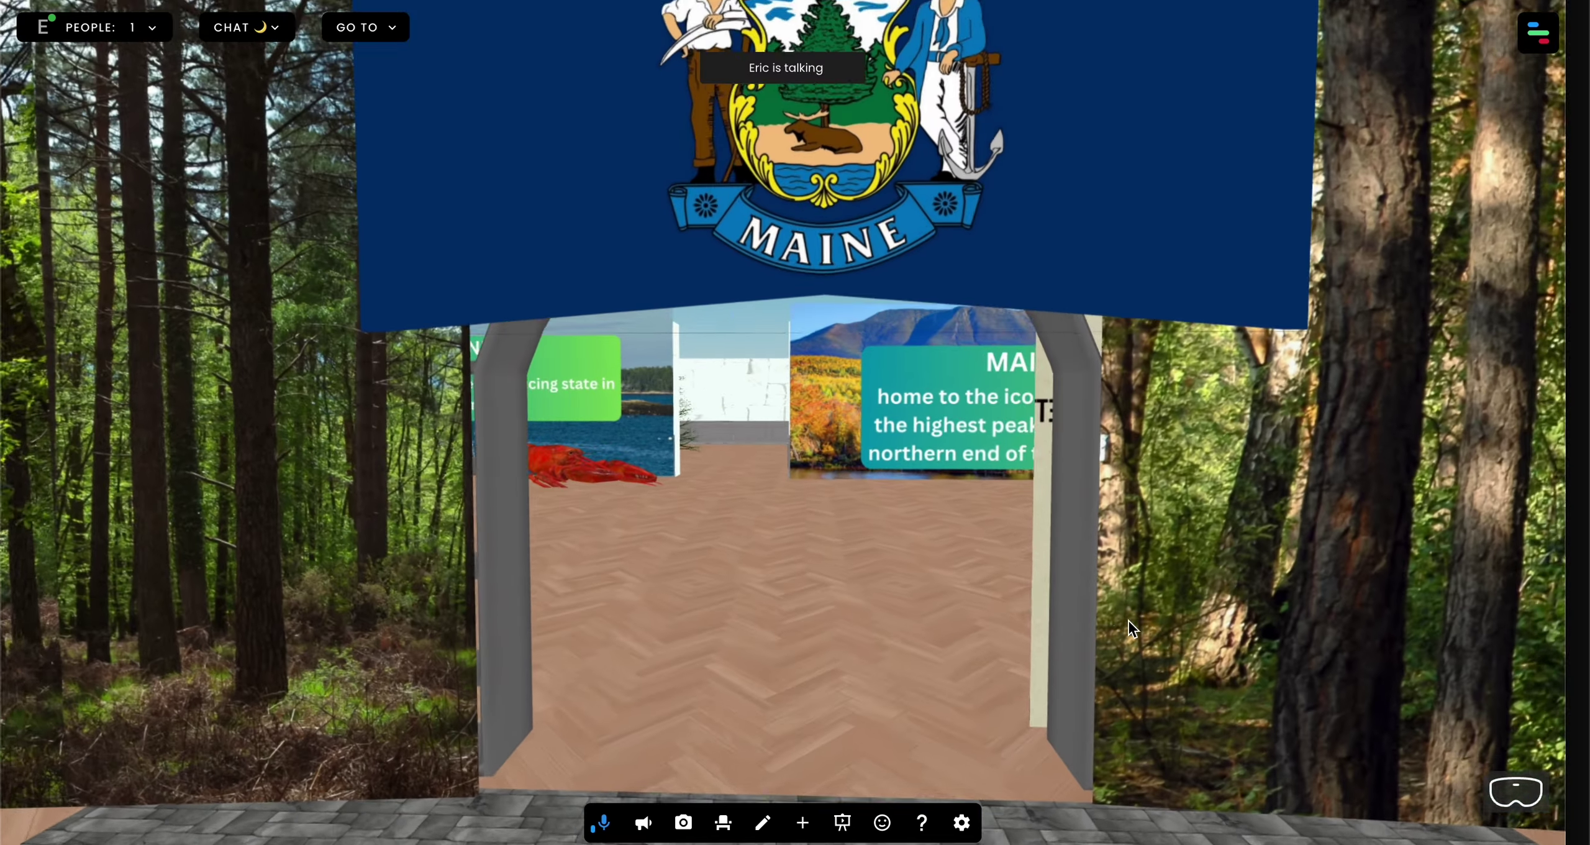
key(Left)
key(Left)
key(Left)
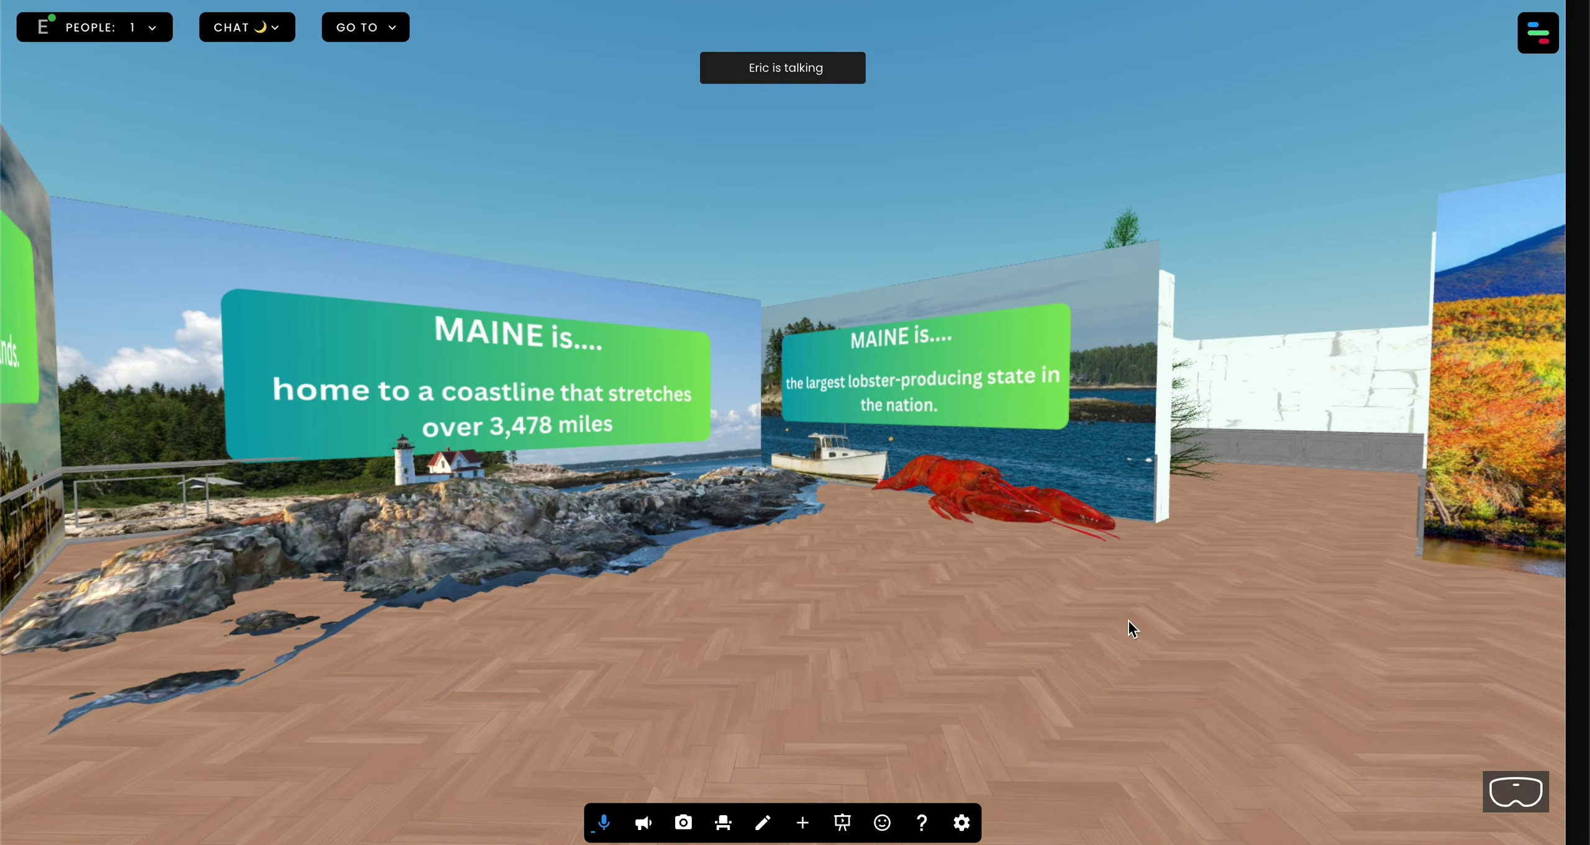
key(Up)
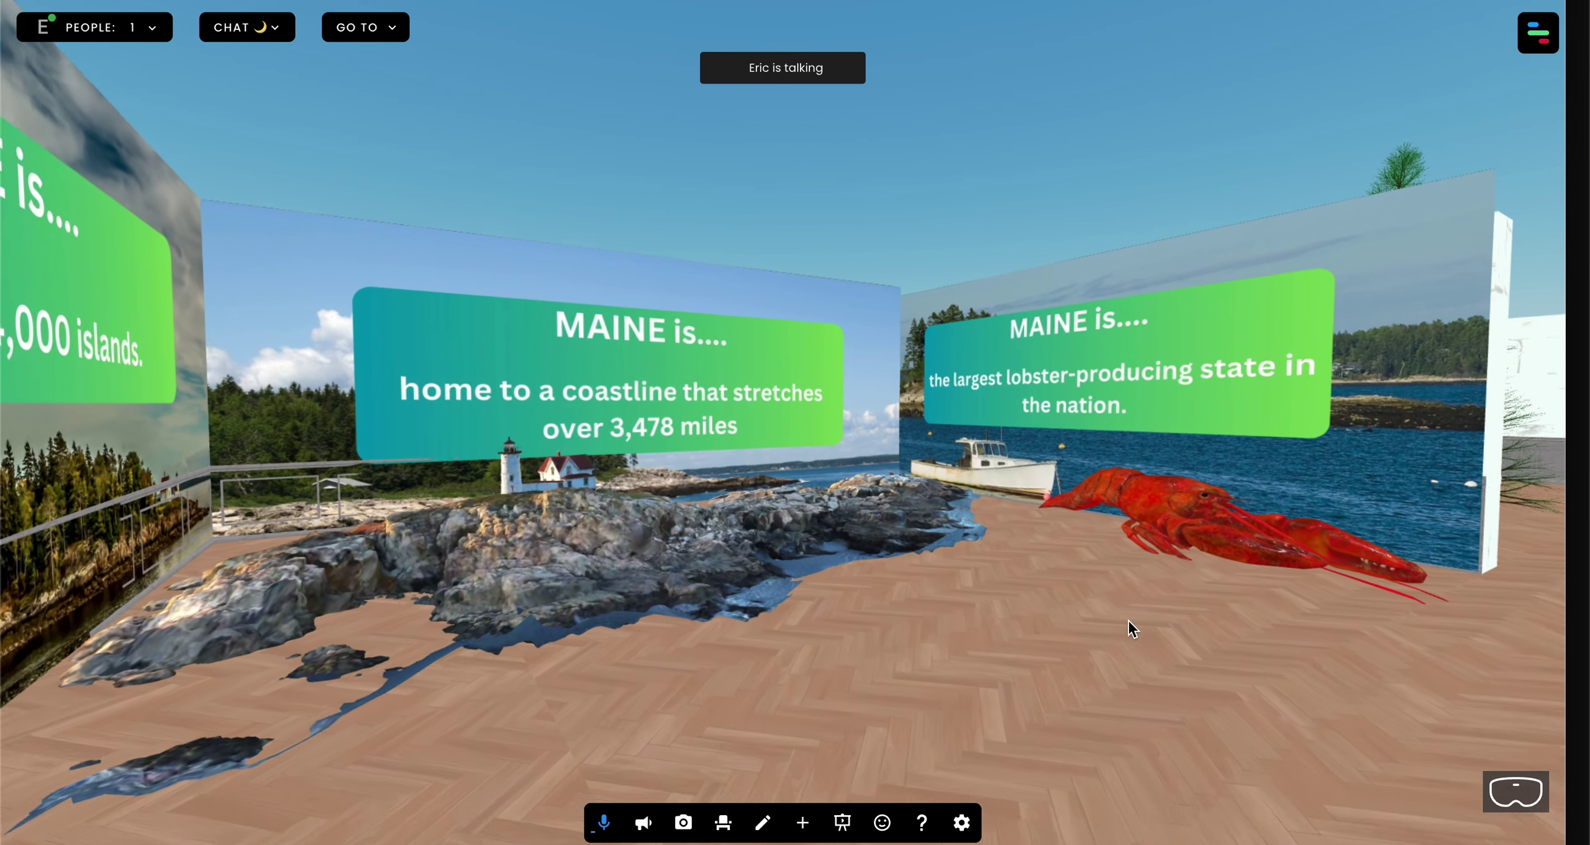
key(Left)
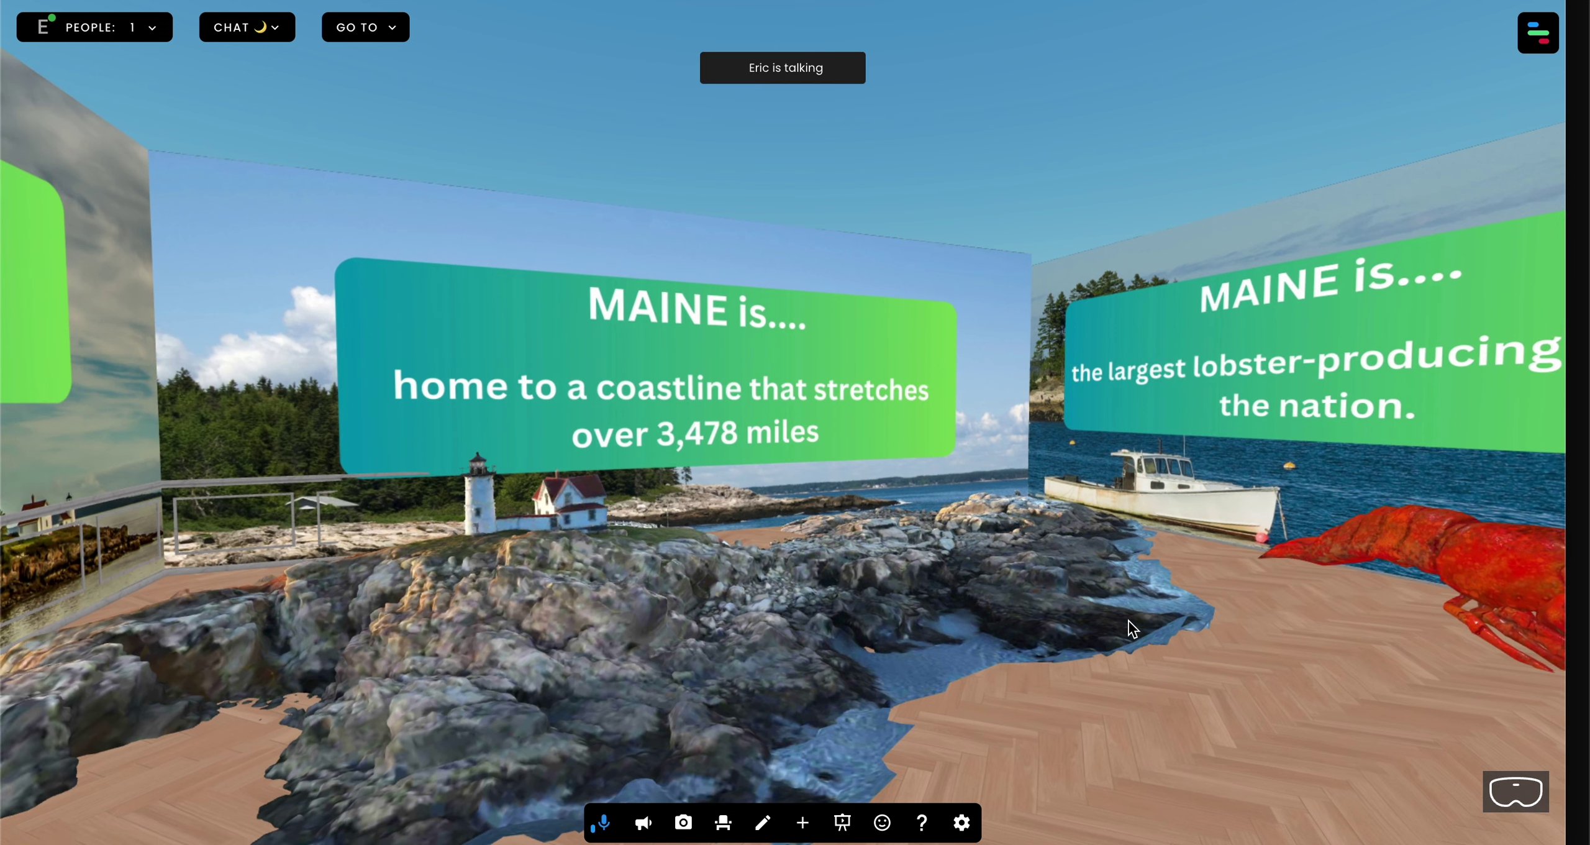
key(e)
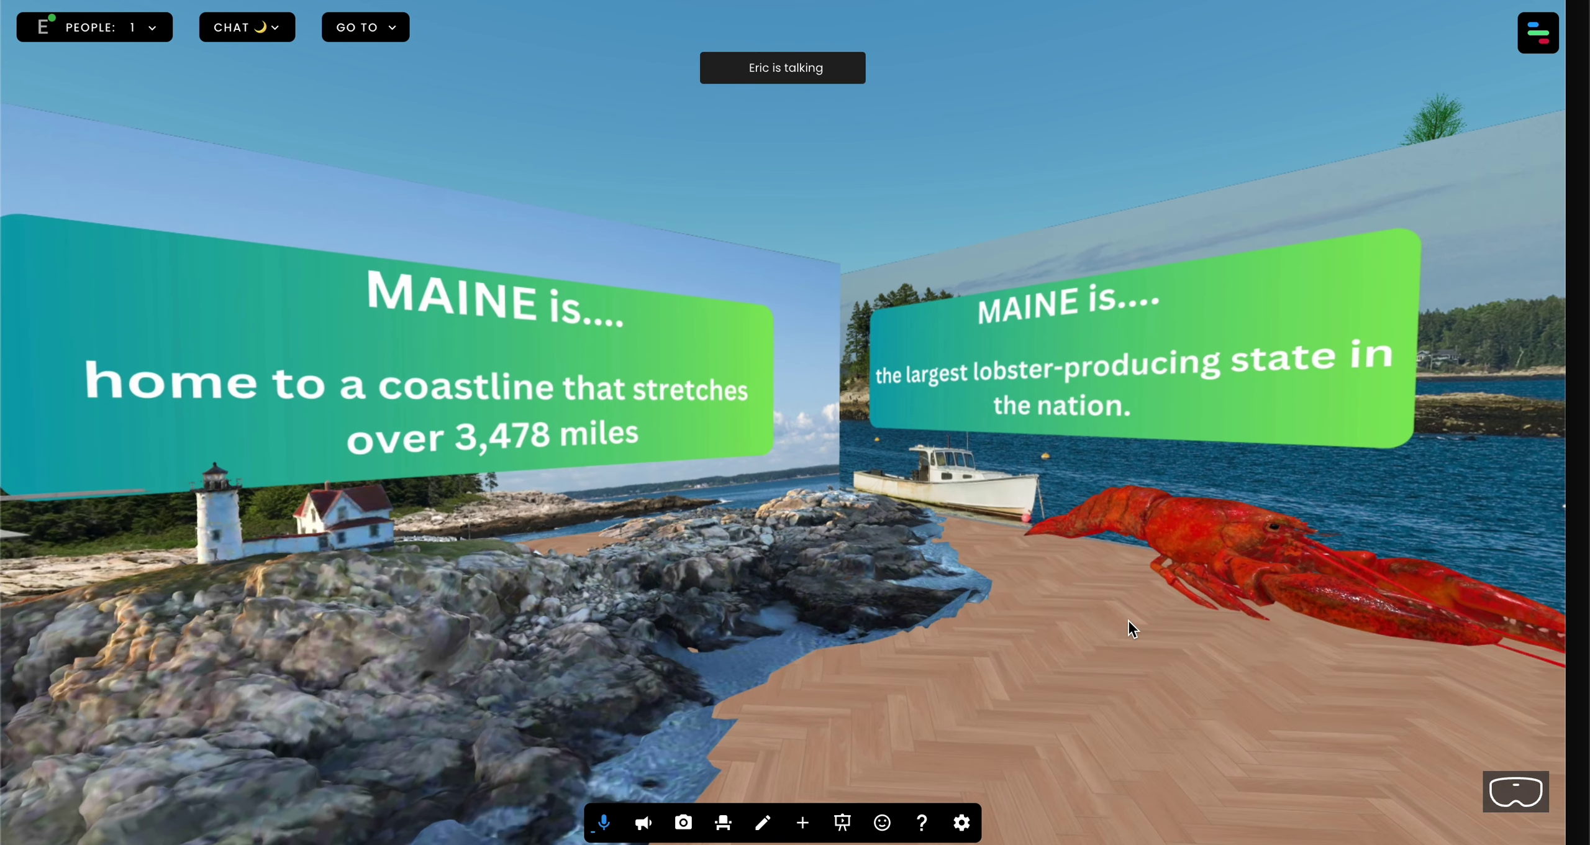
key(q)
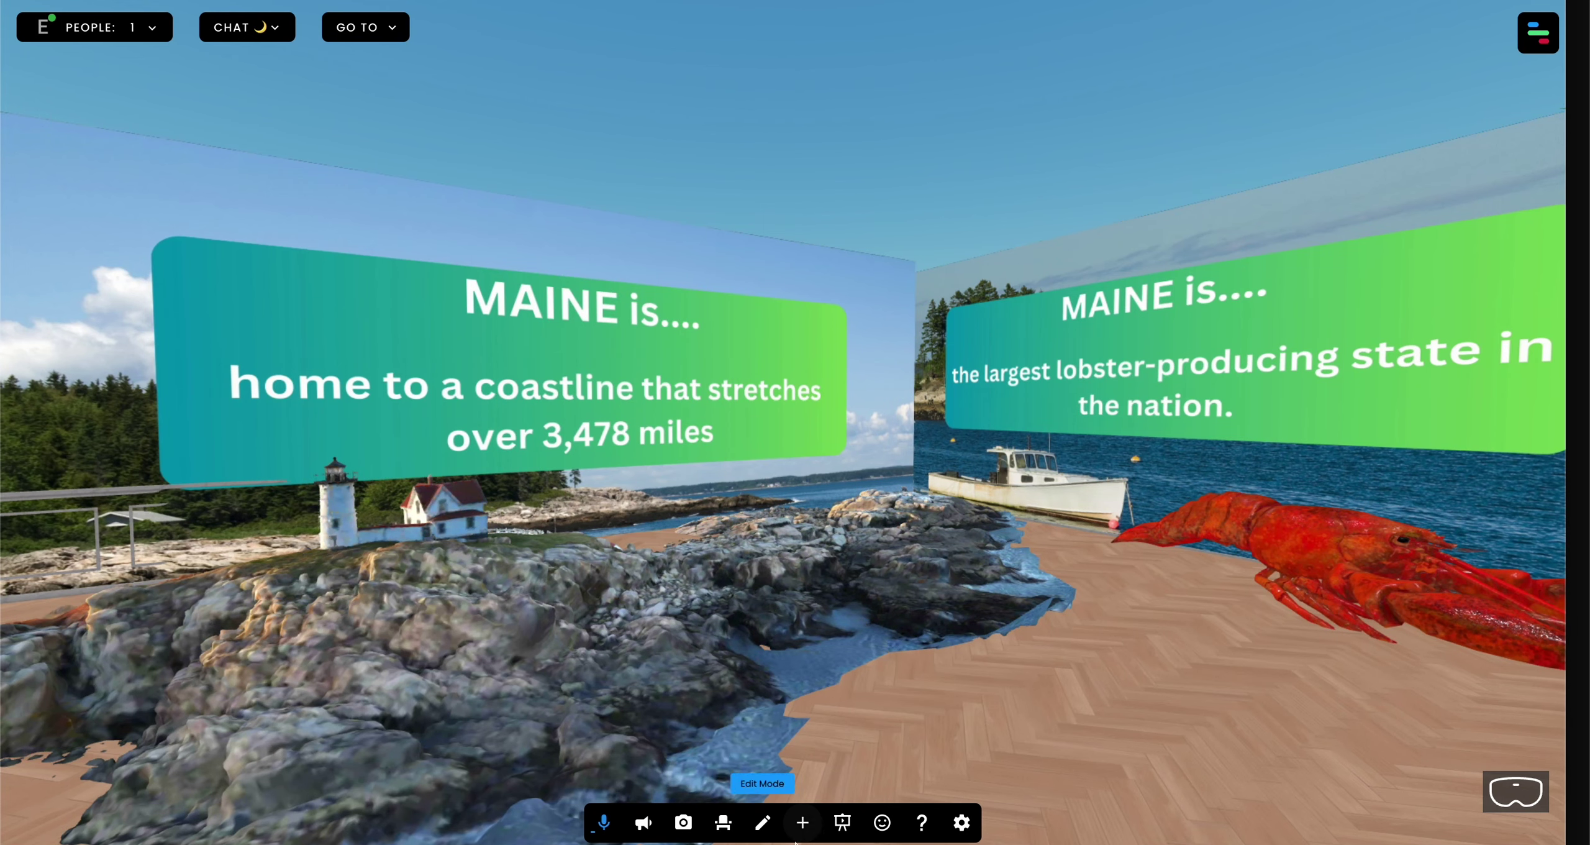
Add ocean.mp3 from the day27_spatialaudio folder as an audio object in the Maine room.
click(803, 822)
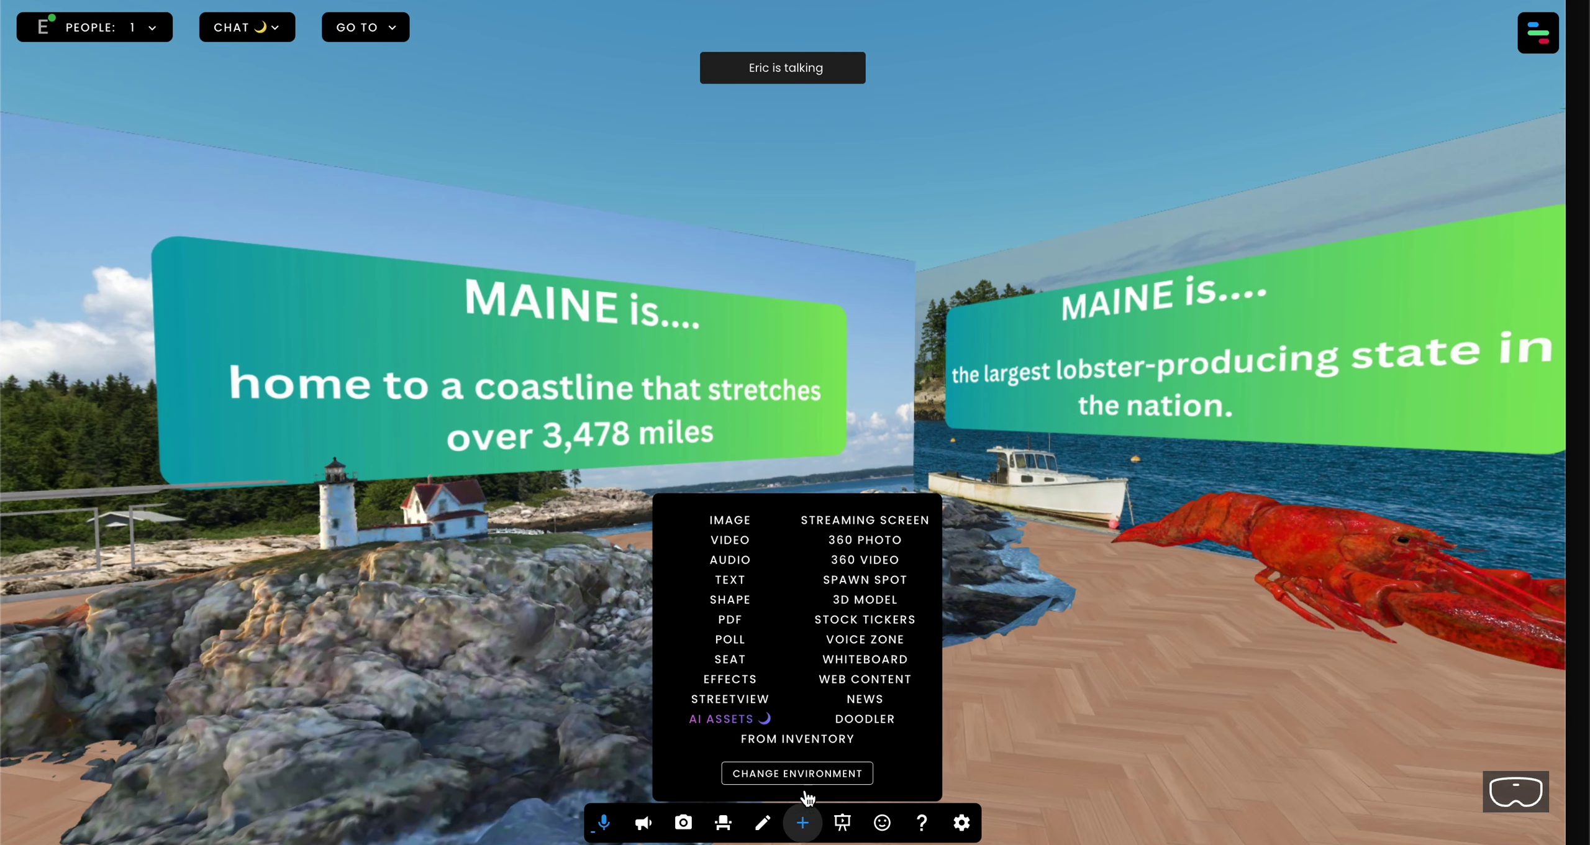
click(733, 559)
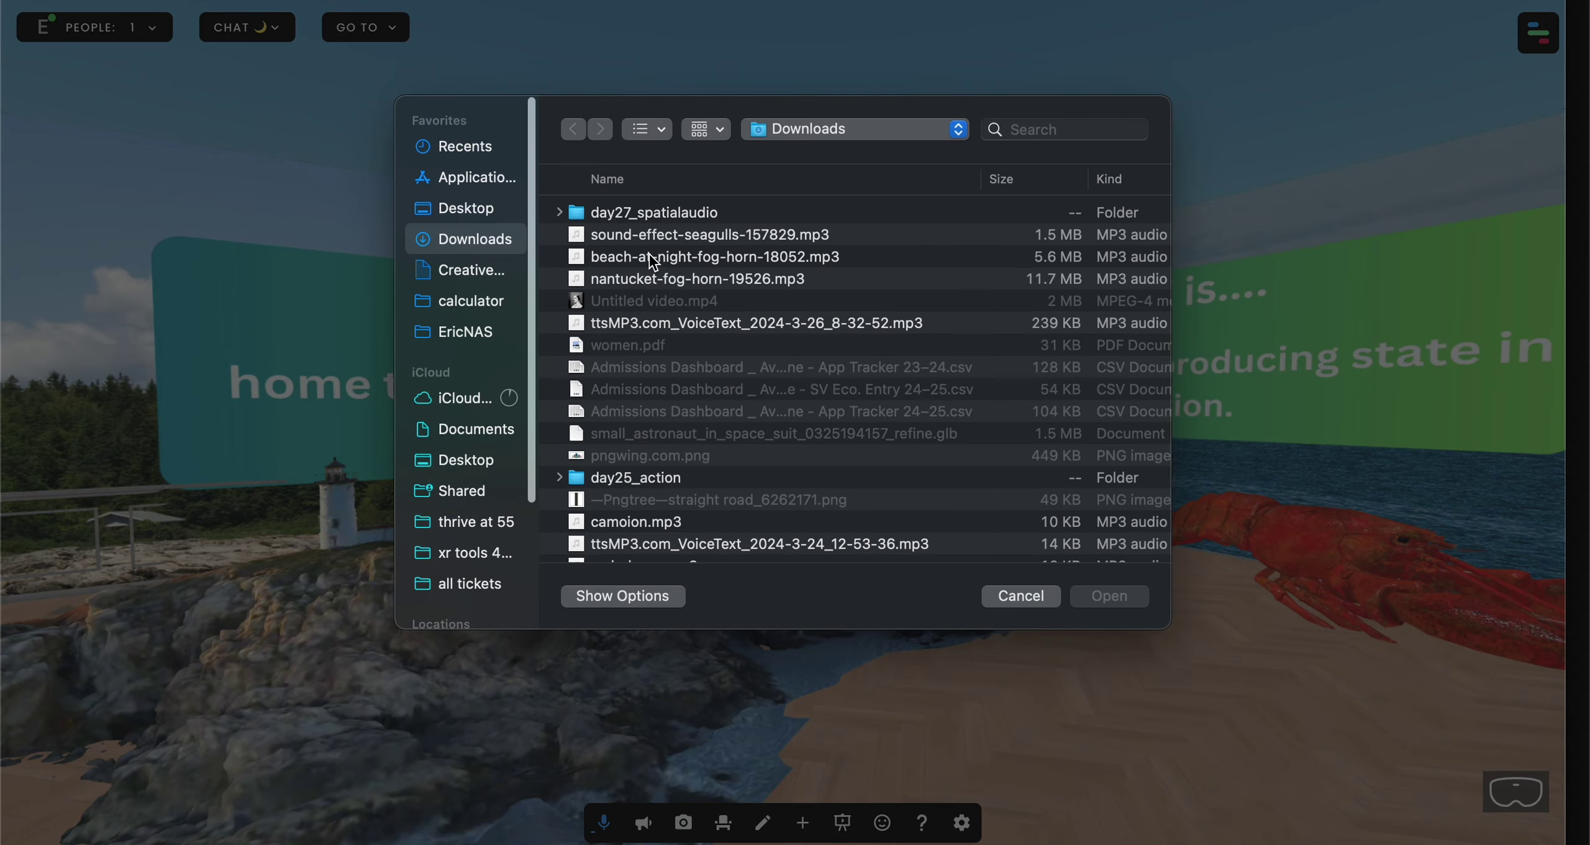
double_click(661, 213)
click(649, 218)
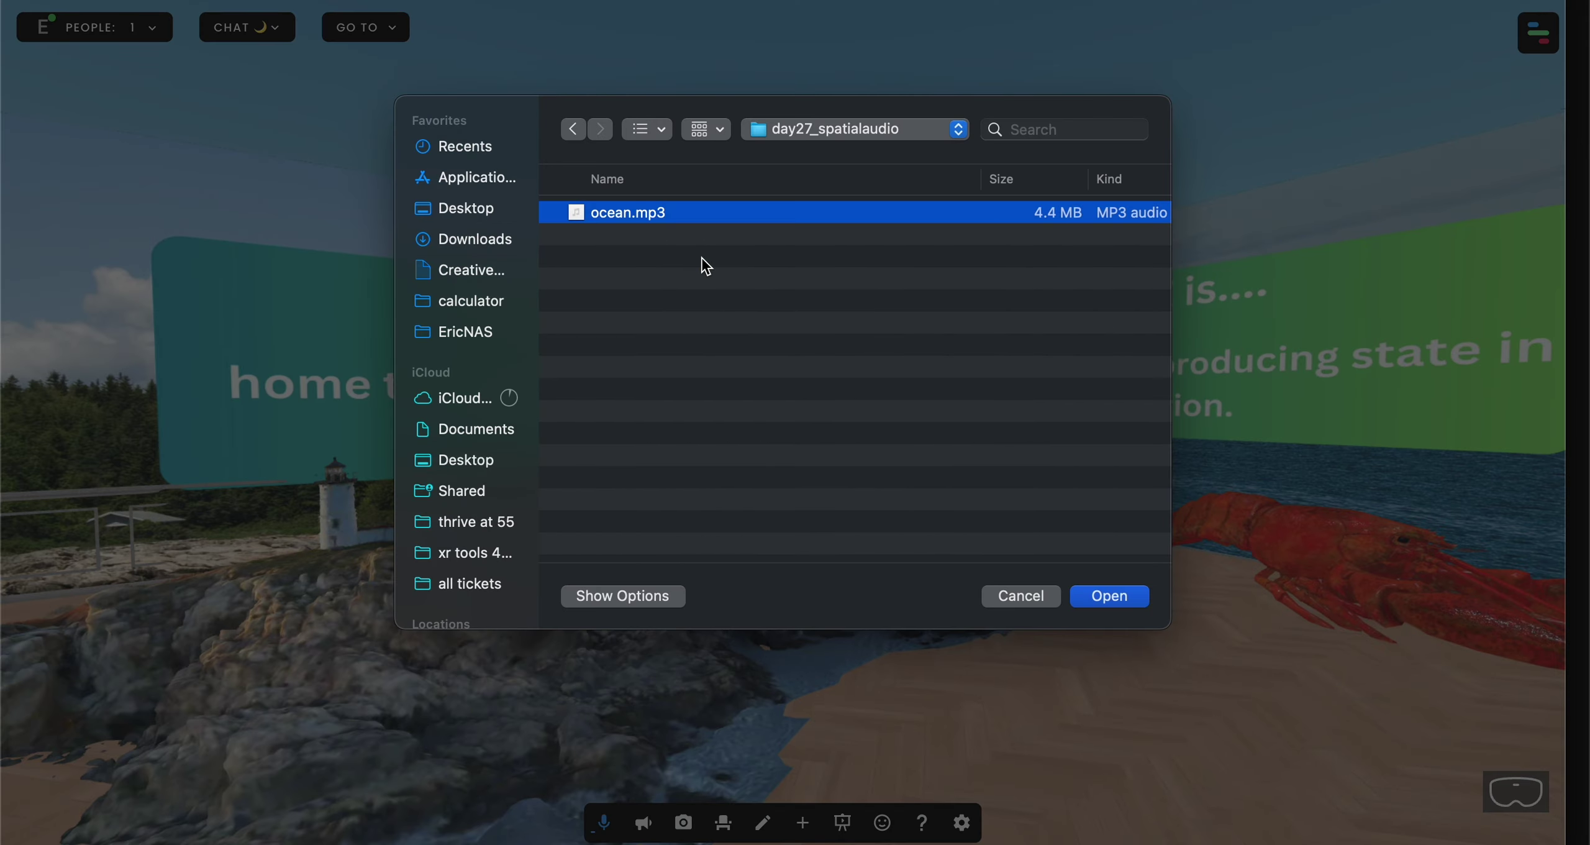
click(1112, 598)
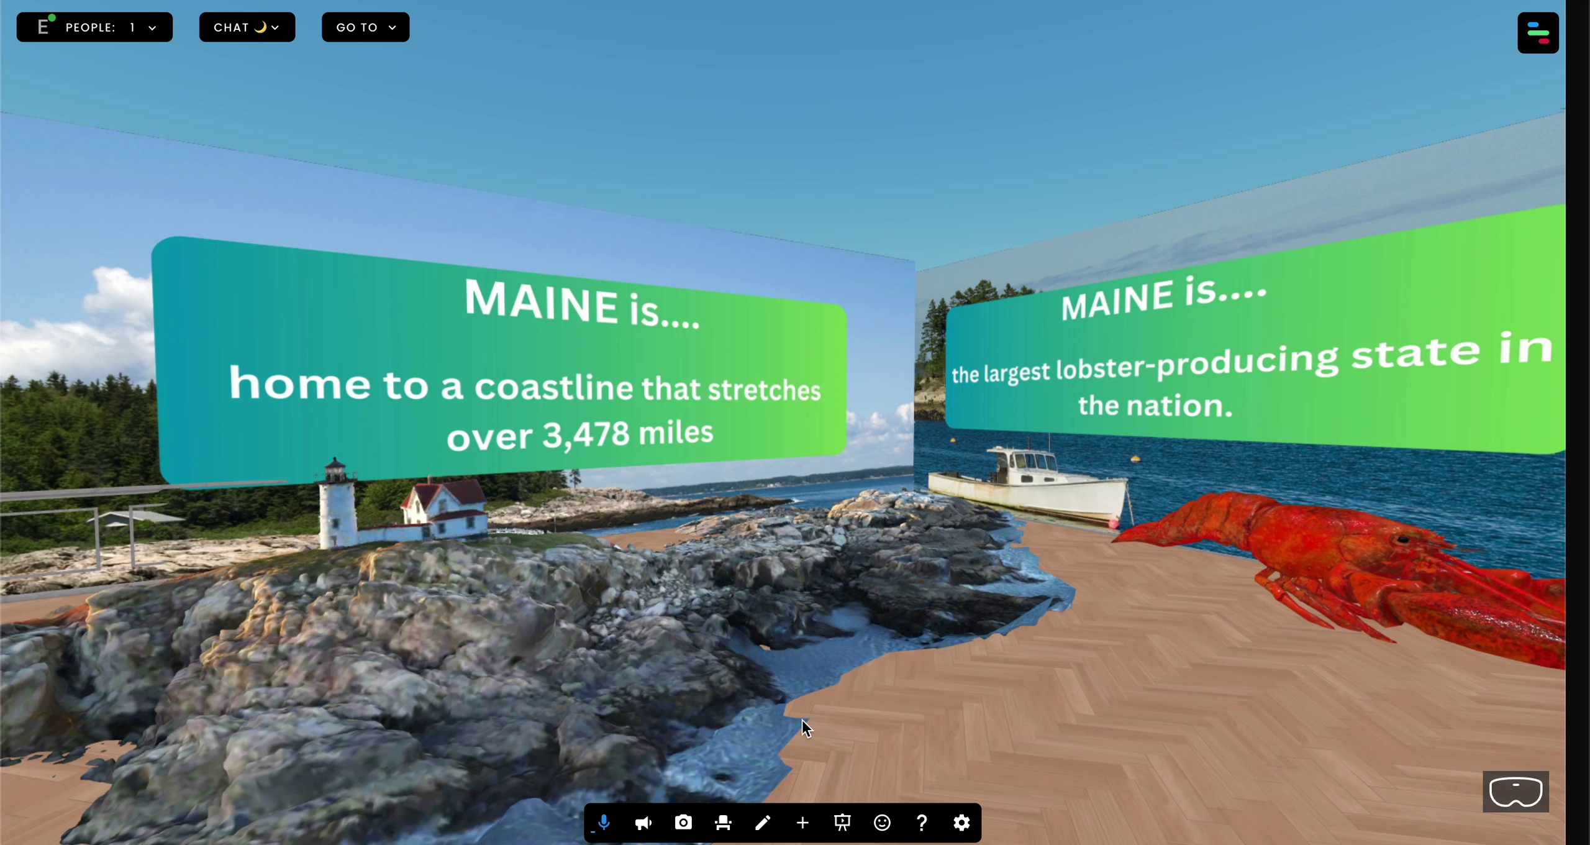
In Edit Mode, lower the ocean.mp3 object and shift it left over the rocks.
click(763, 823)
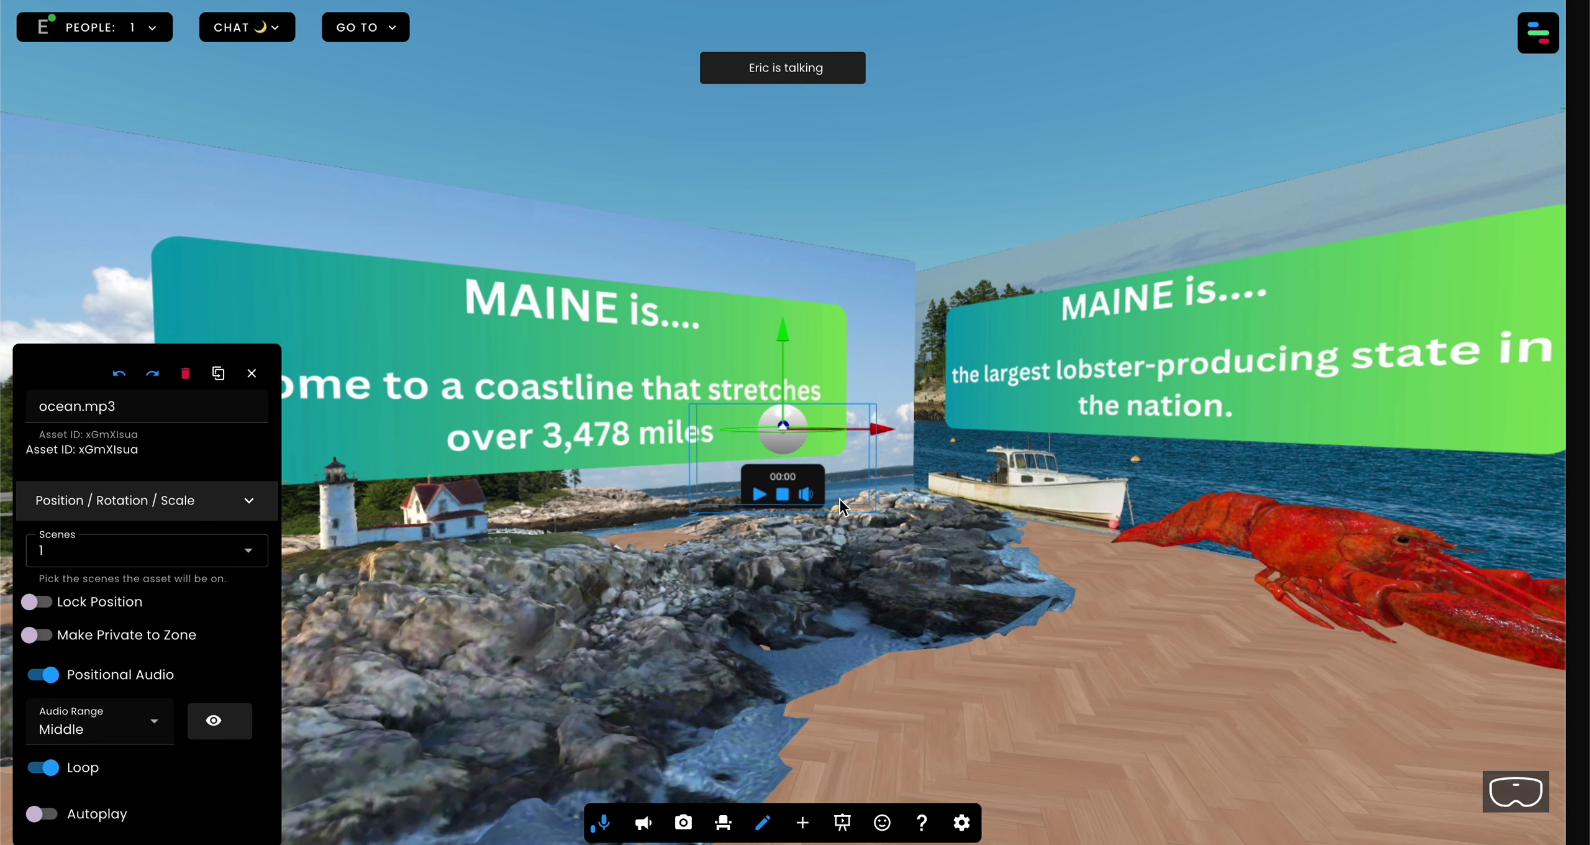
drag(784, 332, 790, 553)
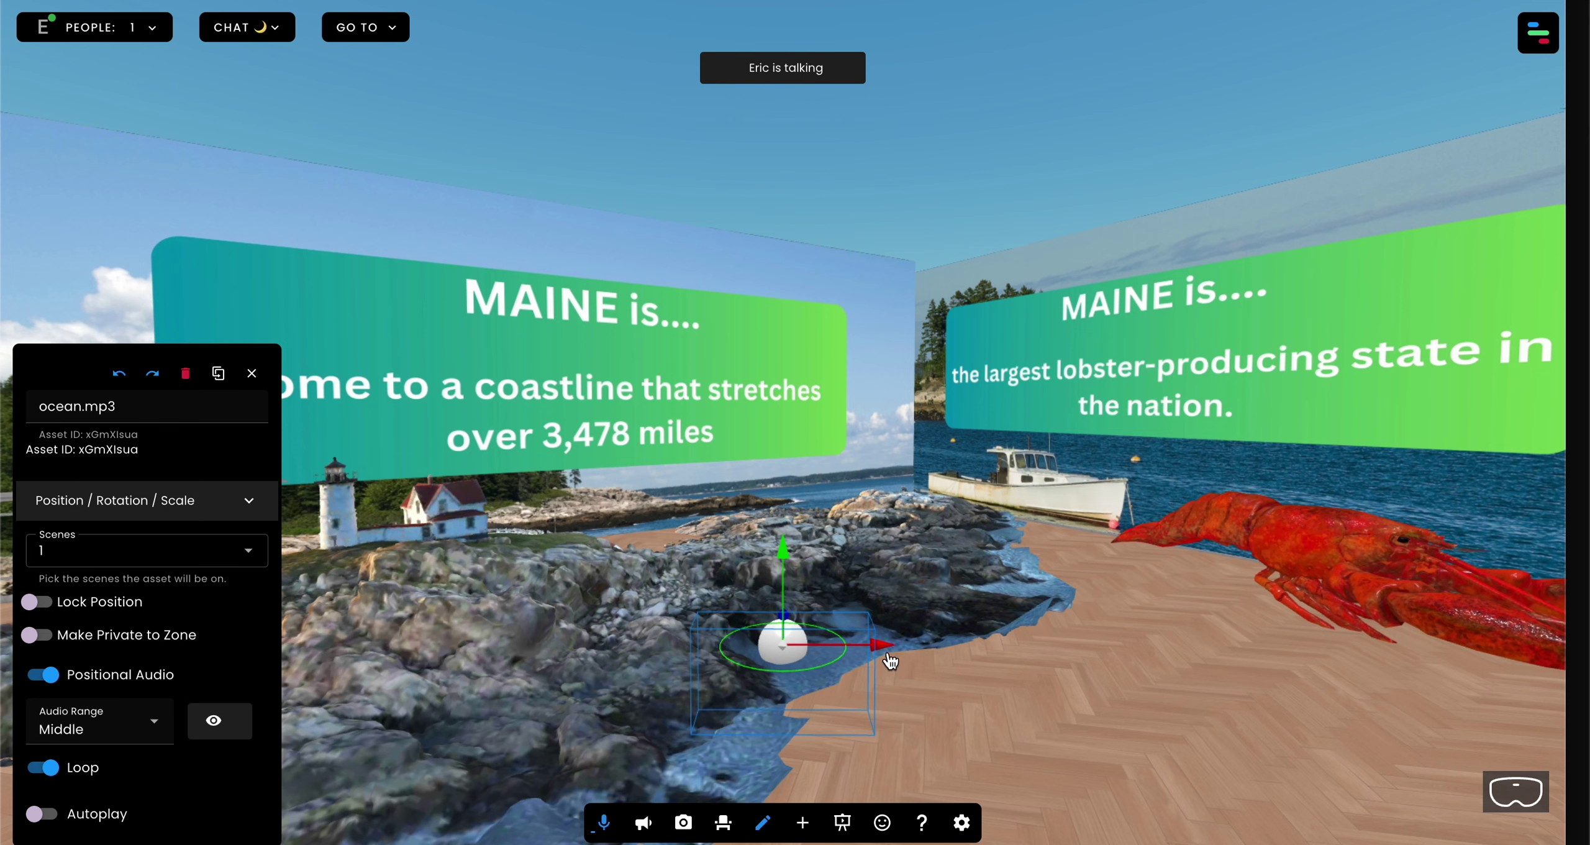
drag(891, 649, 605, 646)
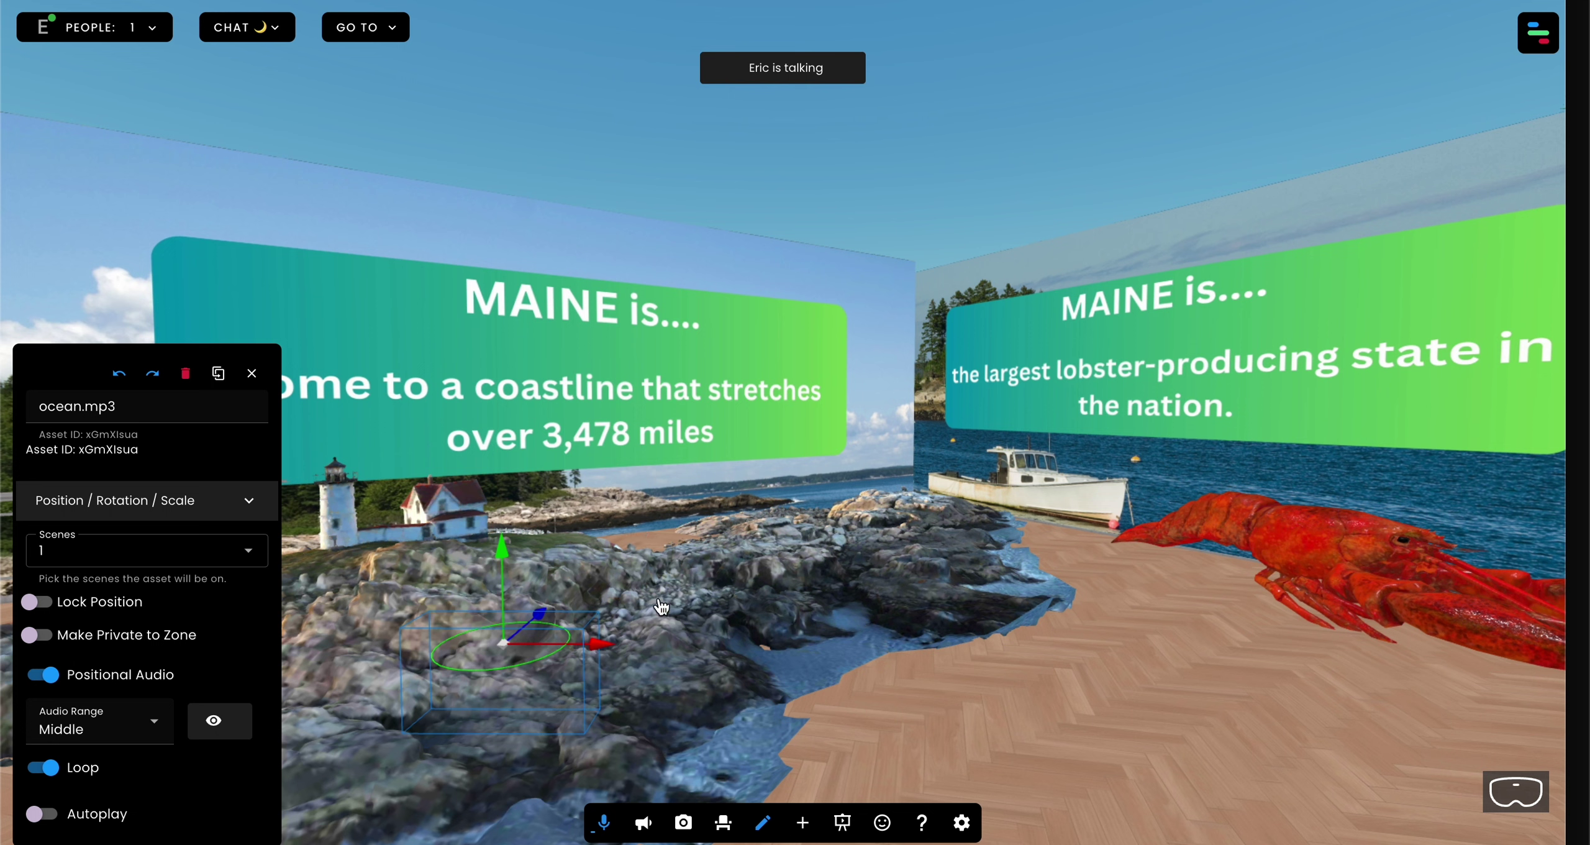
Turn off positional audio and looping, turn on autoplay, then leave Edit Mode.
click(38, 680)
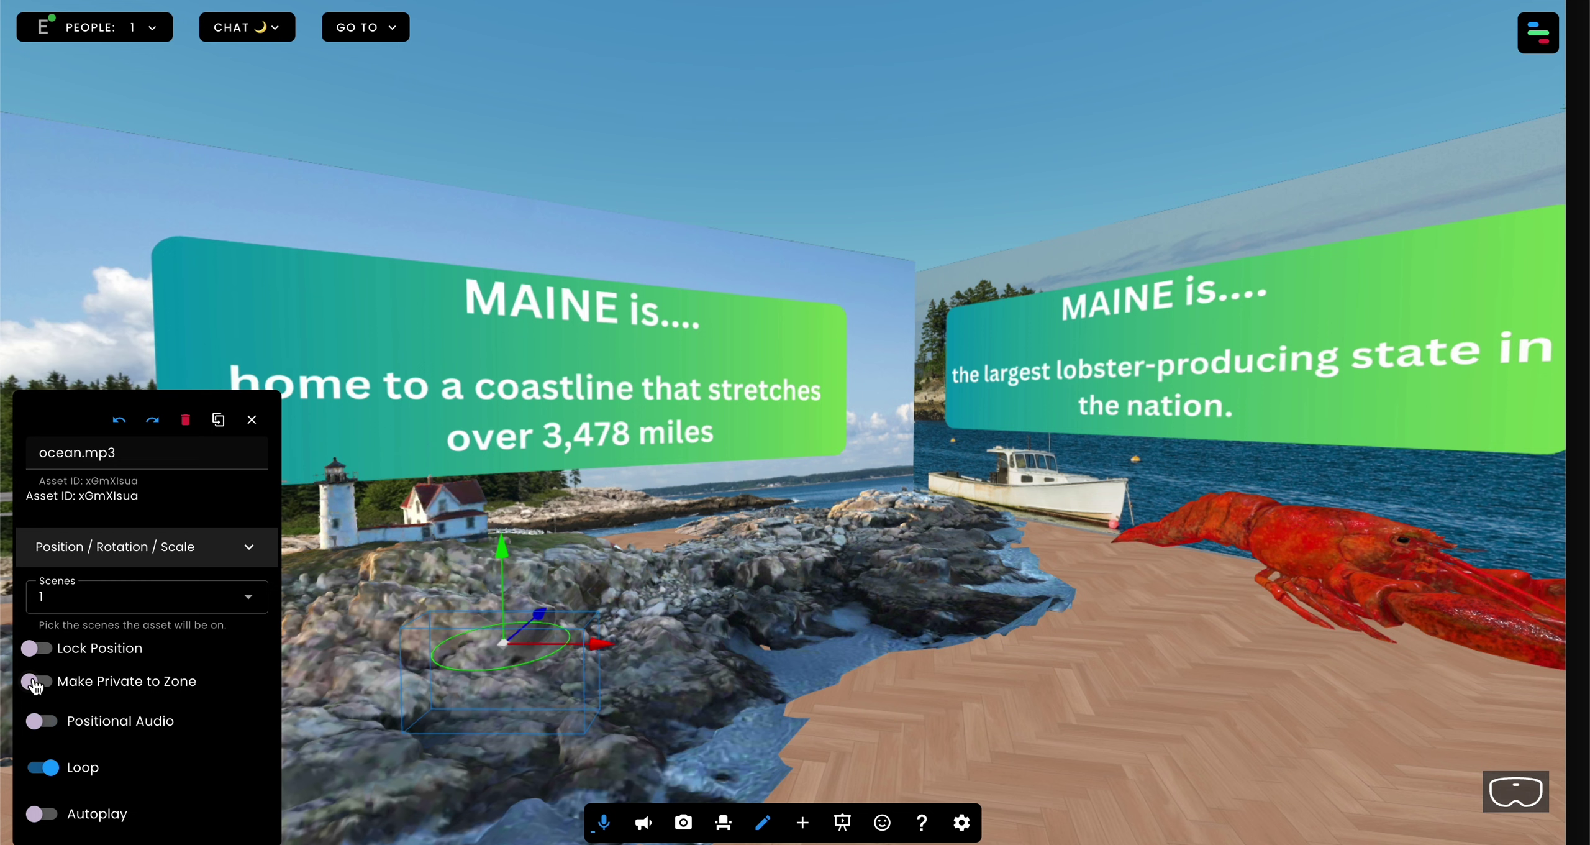
click(40, 769)
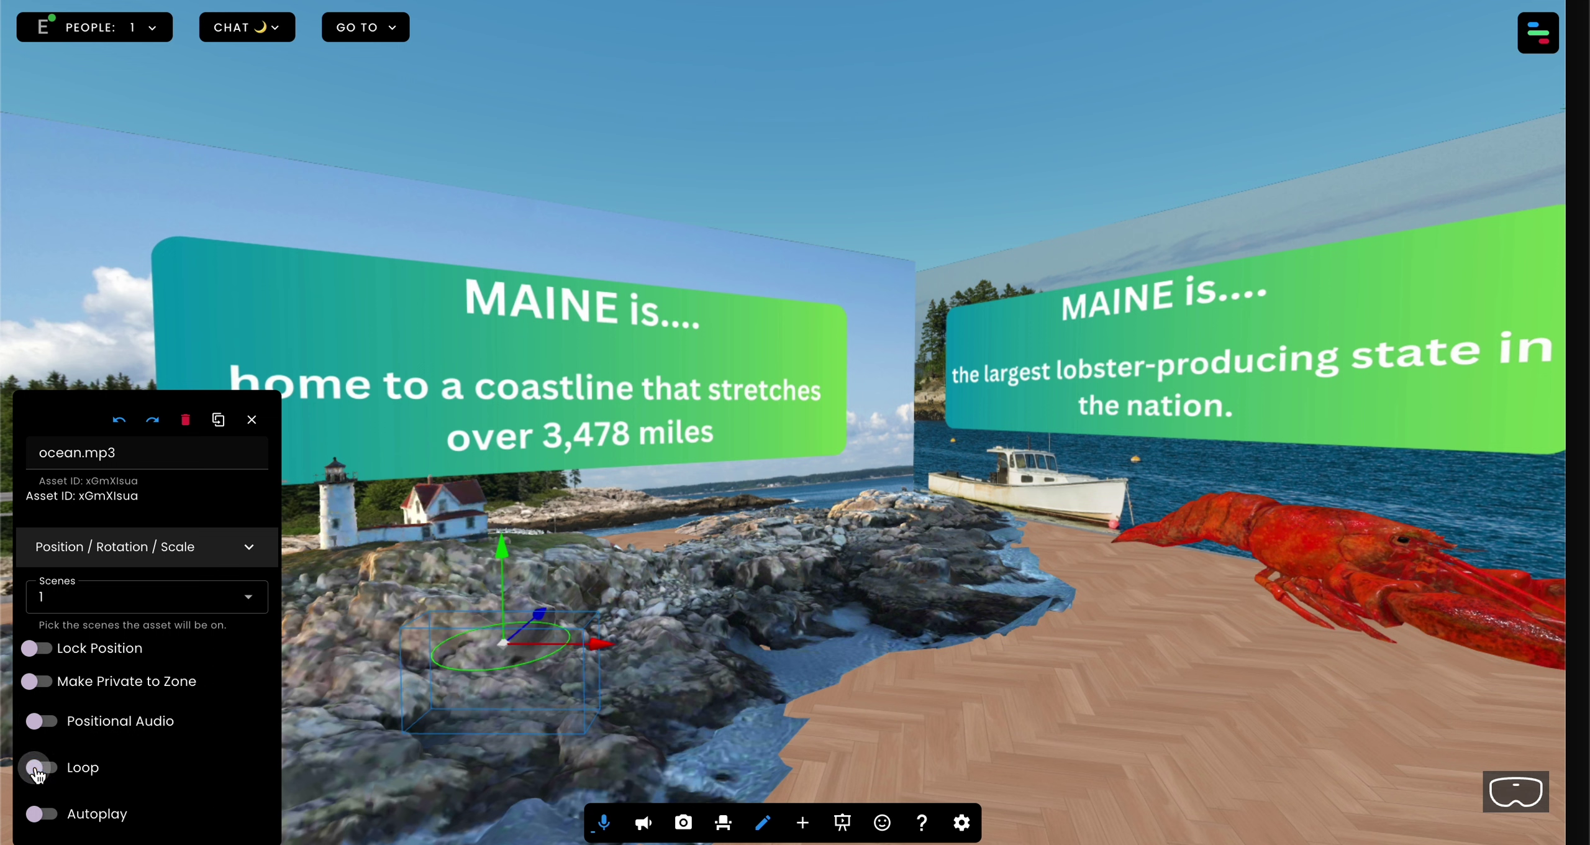
click(42, 814)
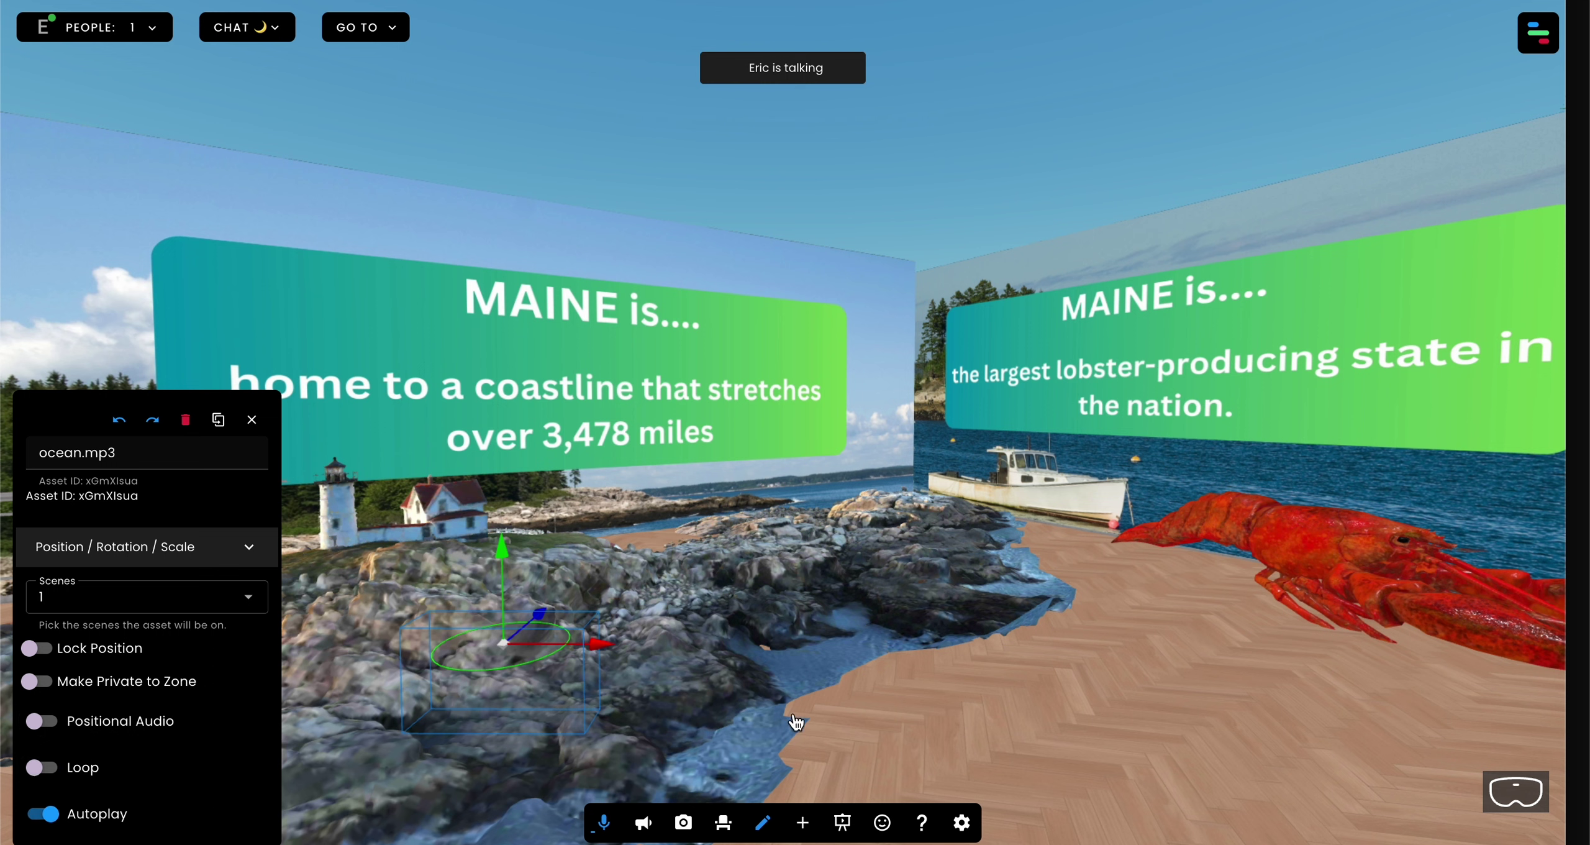
click(763, 822)
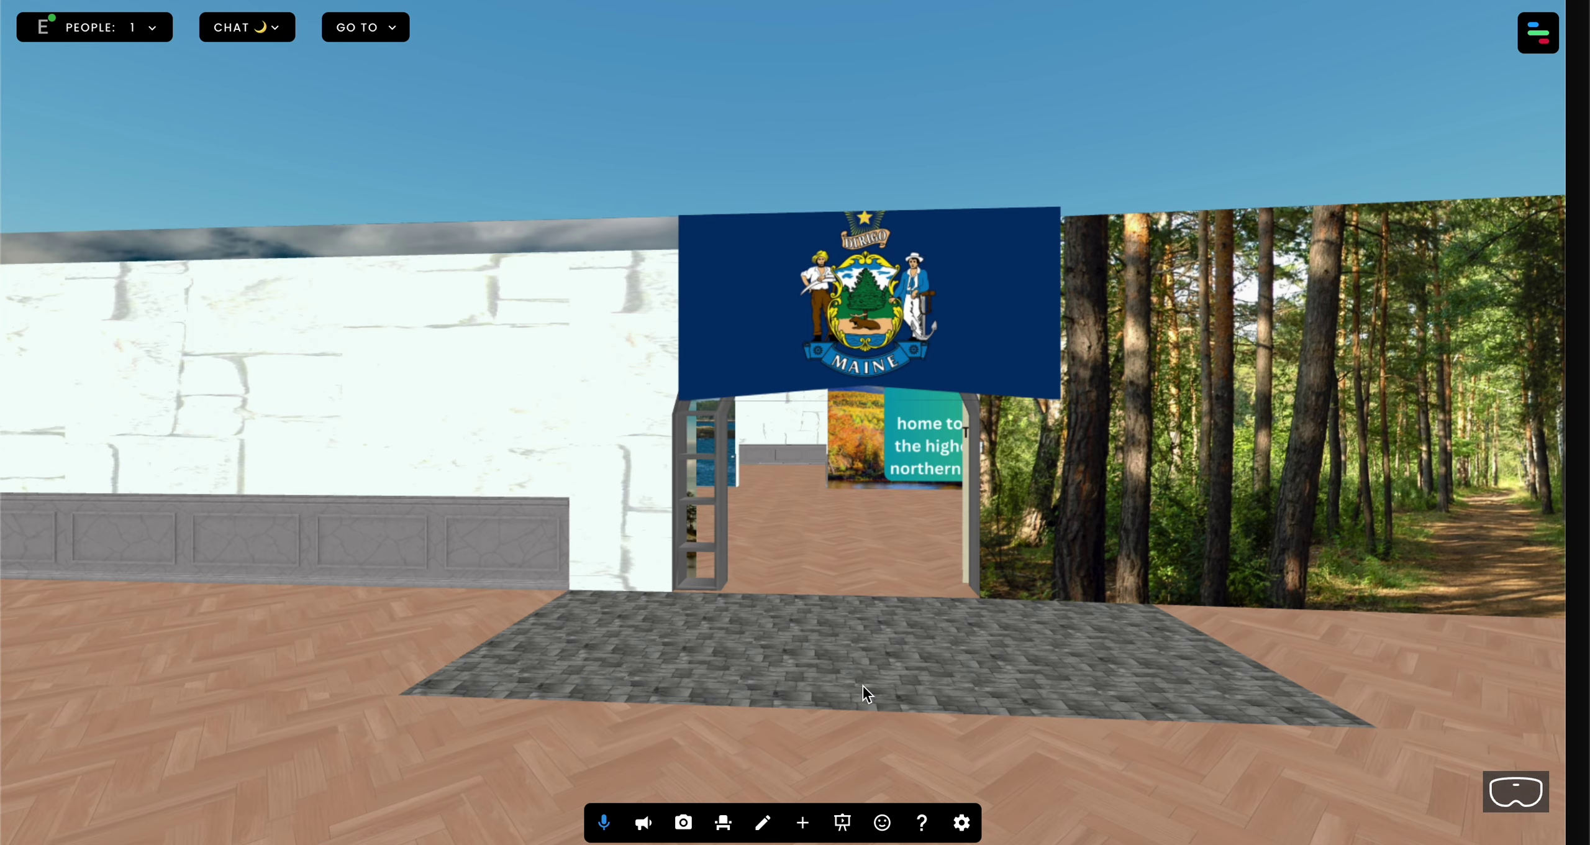
Walk back through the Maine doorway and look toward the coastline, lobster and Katahdin boards.
key(Right)
key(Left)
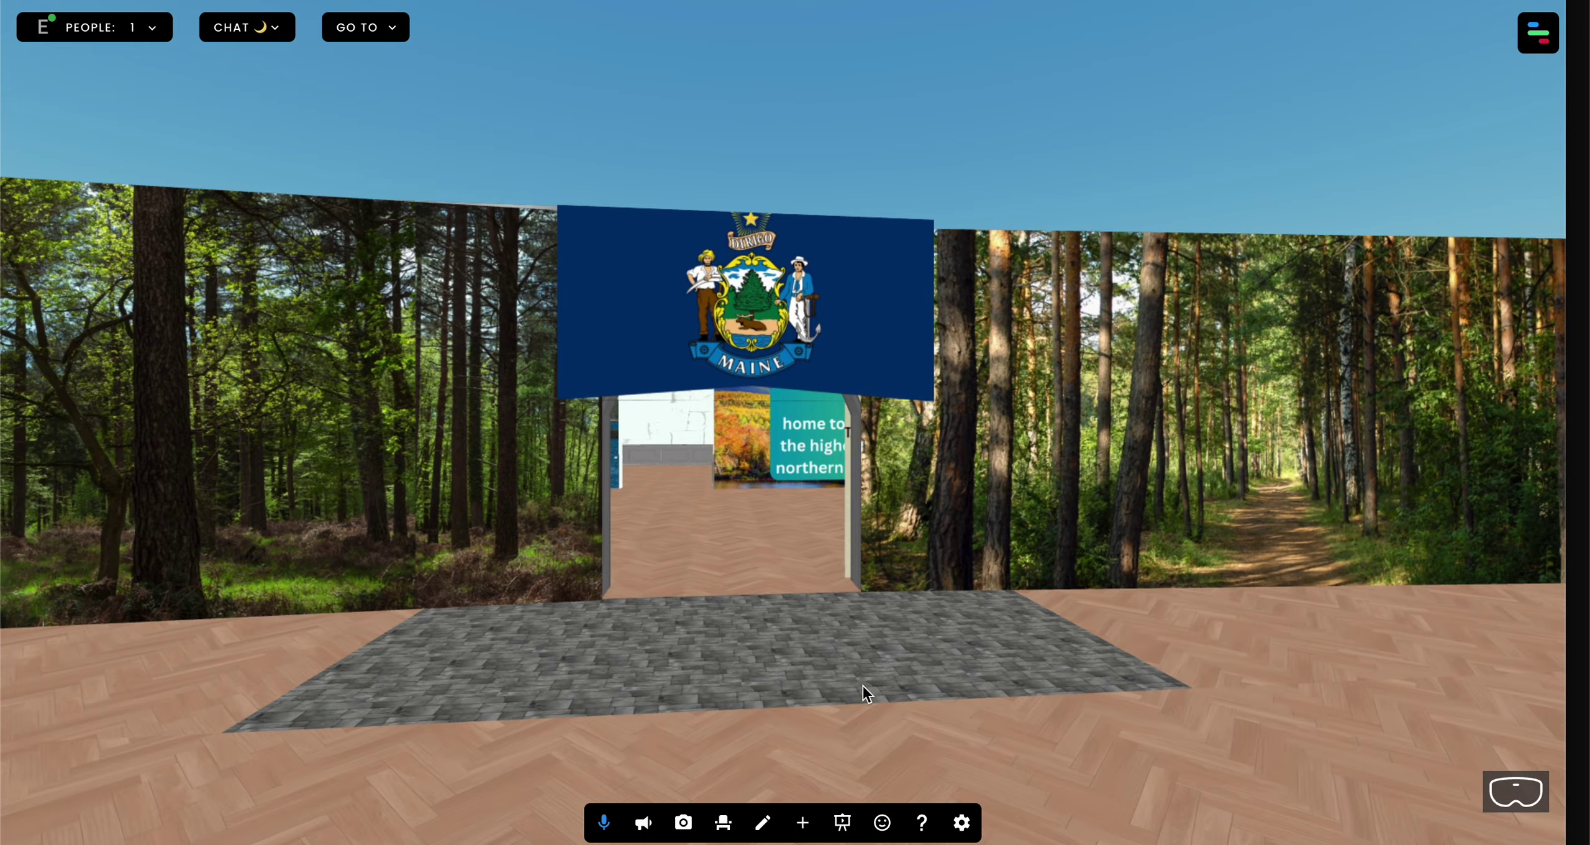
key(Up)
key(Up)
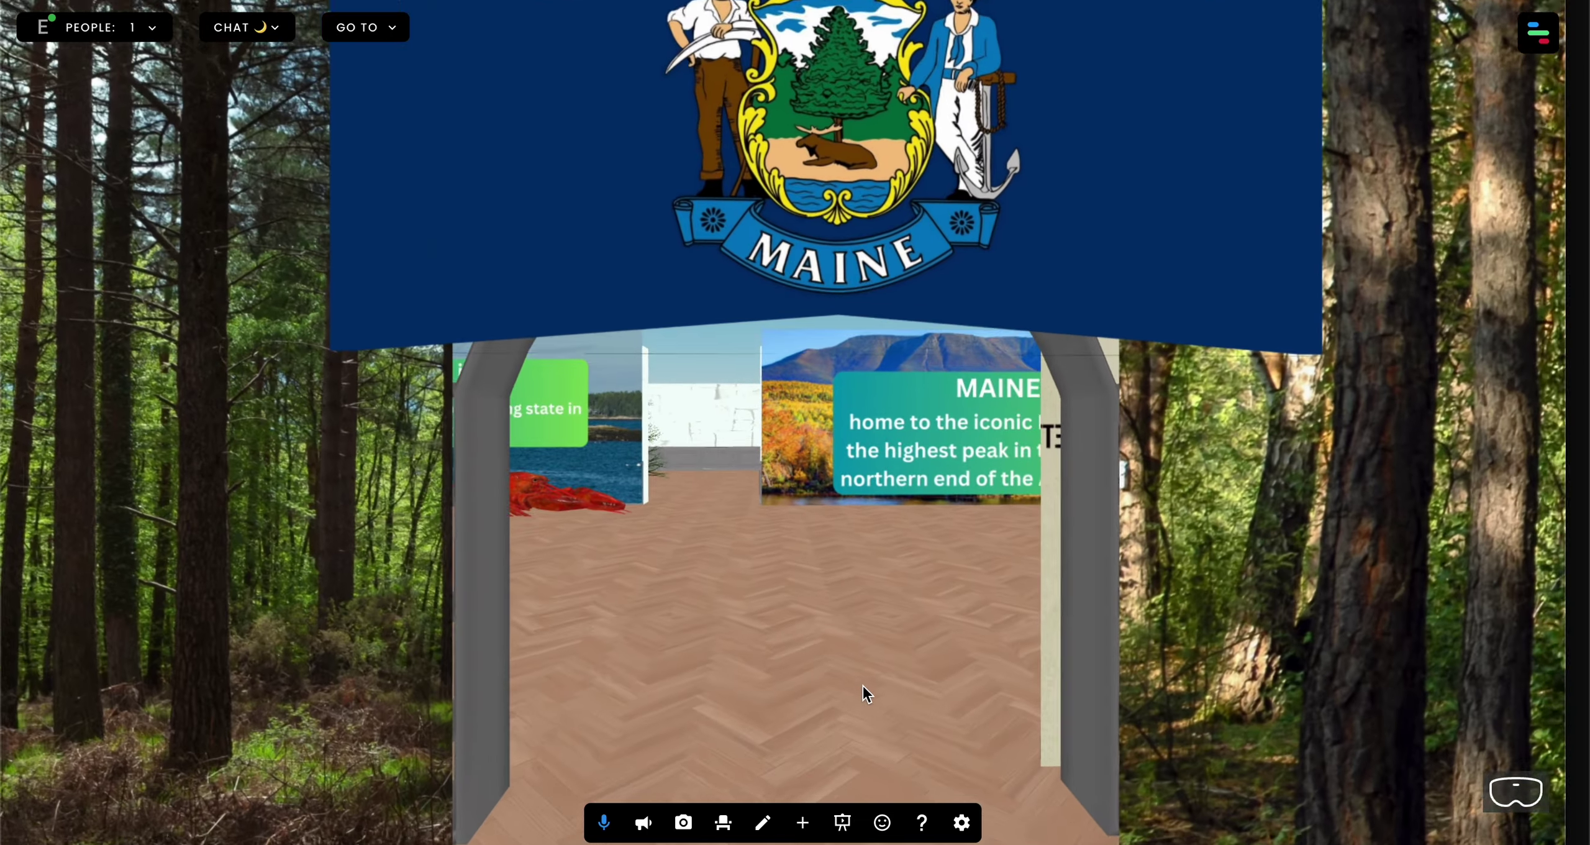
key(Left)
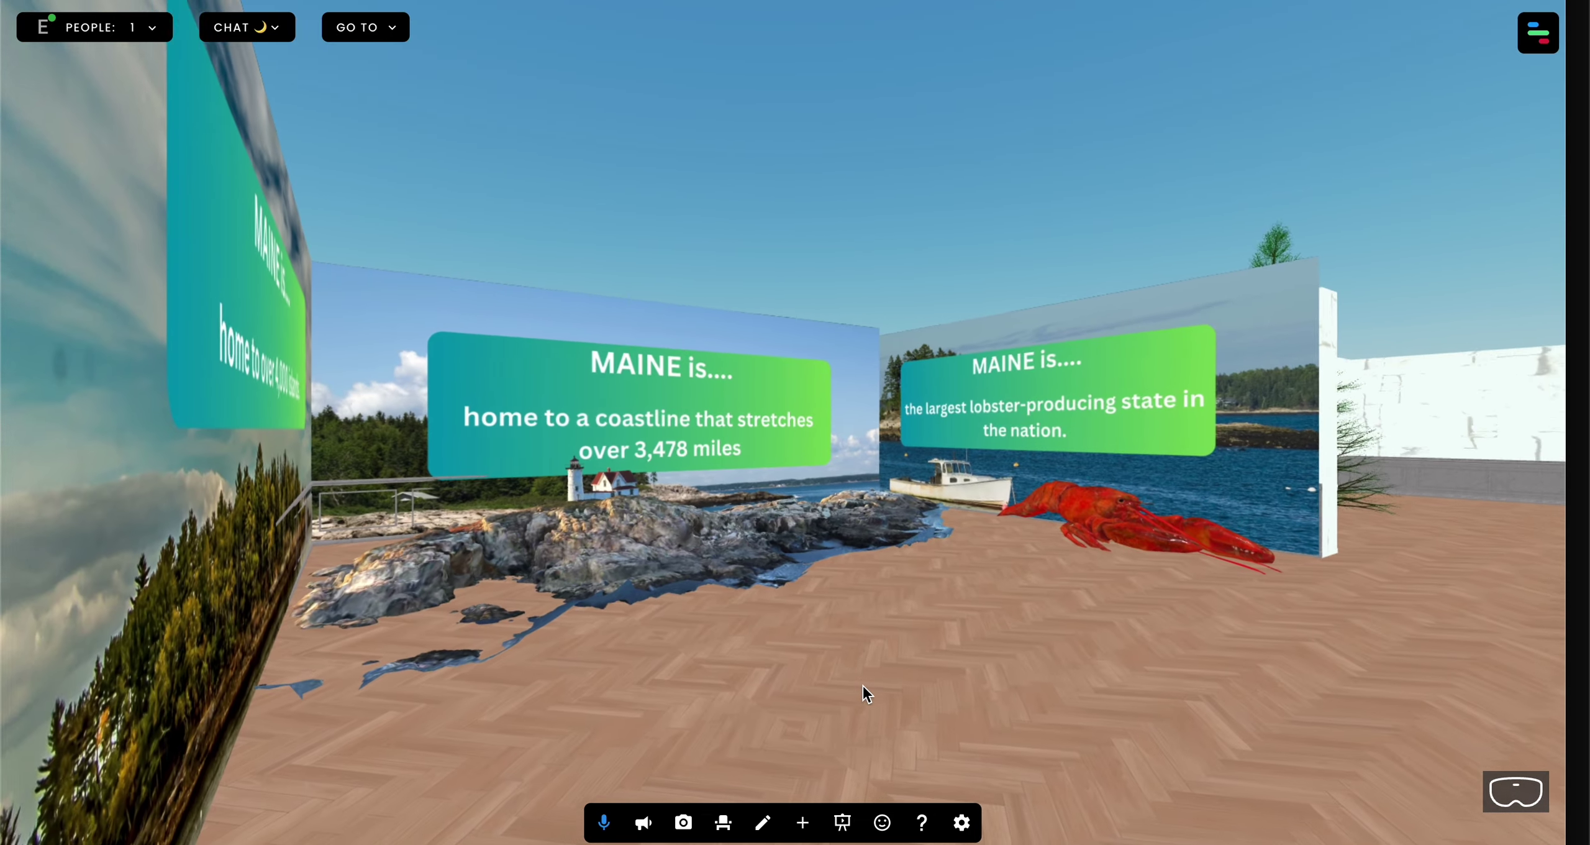
key(Right)
key(Right)
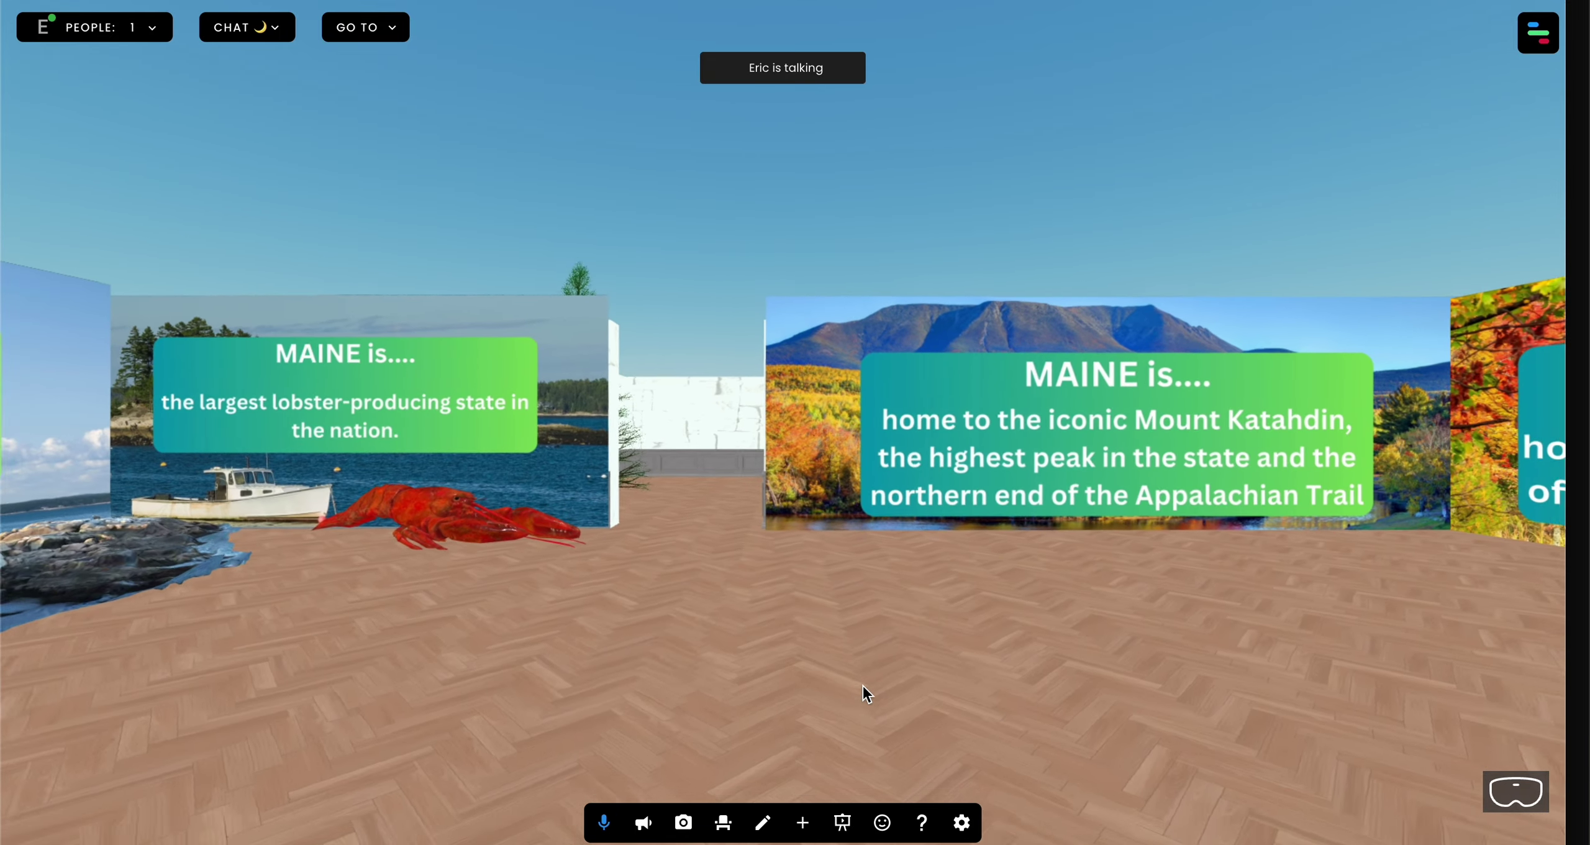
key(Down)
key(s)
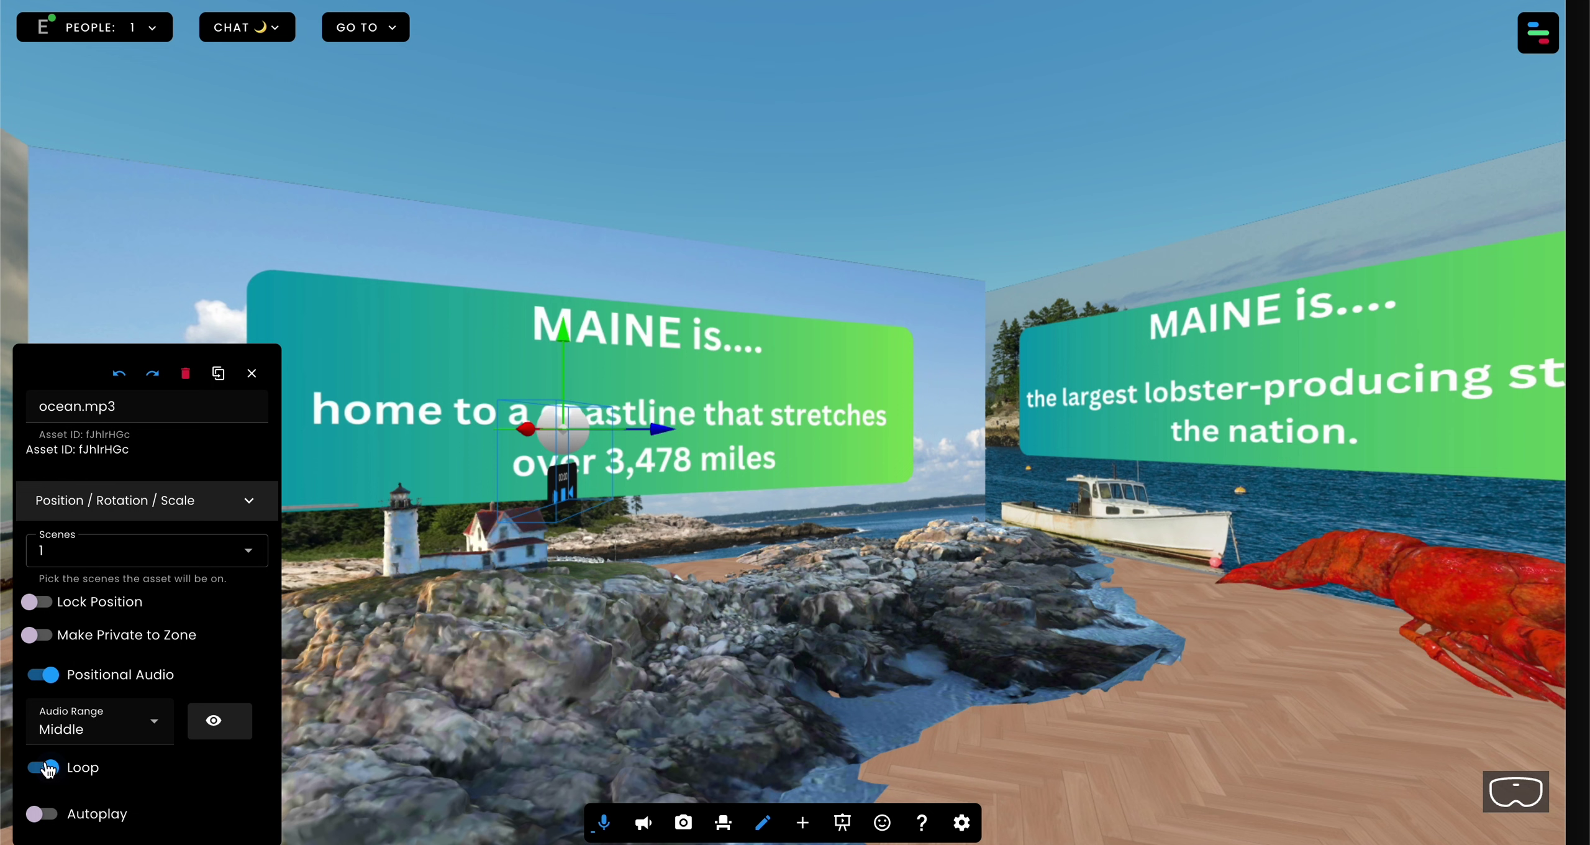
Turn on autoplay, lower the ocean.mp3 object onto the rocks, and keep the Middle audio range.
click(43, 813)
drag(567, 340, 567, 519)
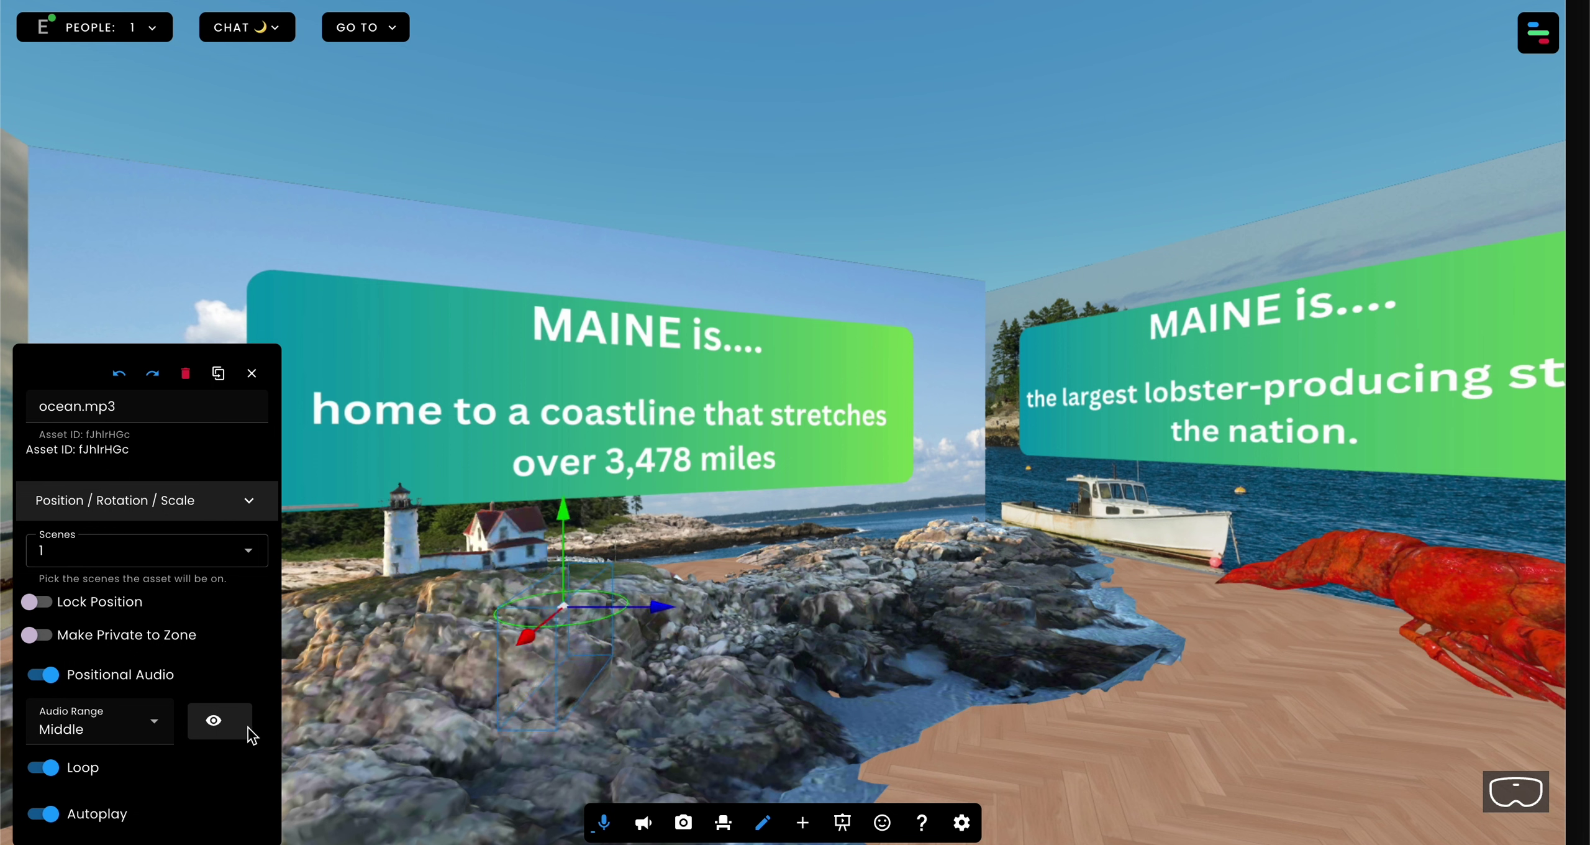
click(158, 735)
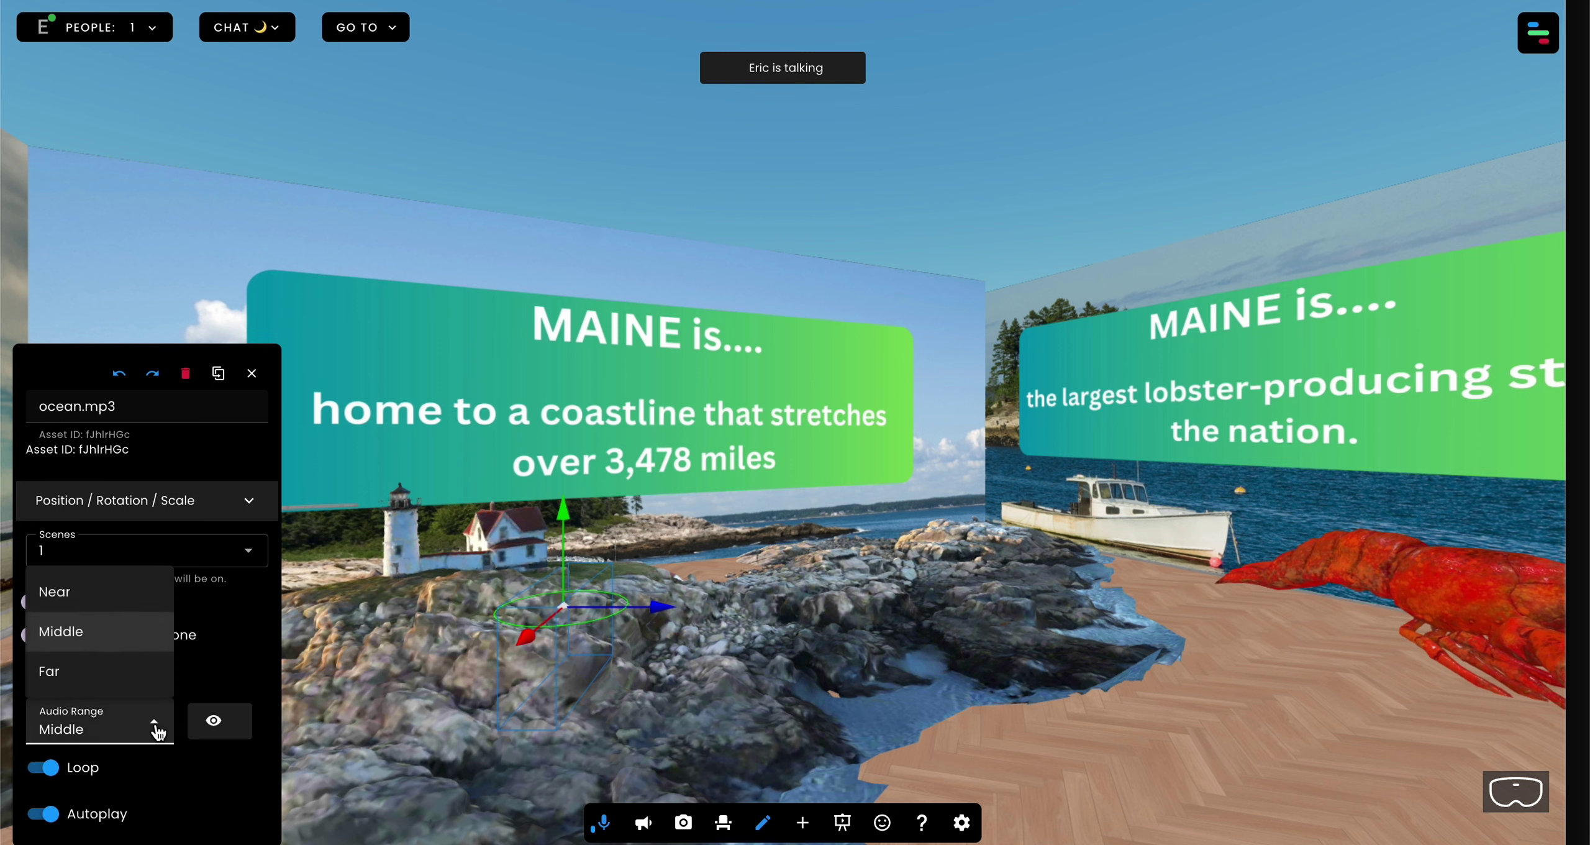
click(126, 634)
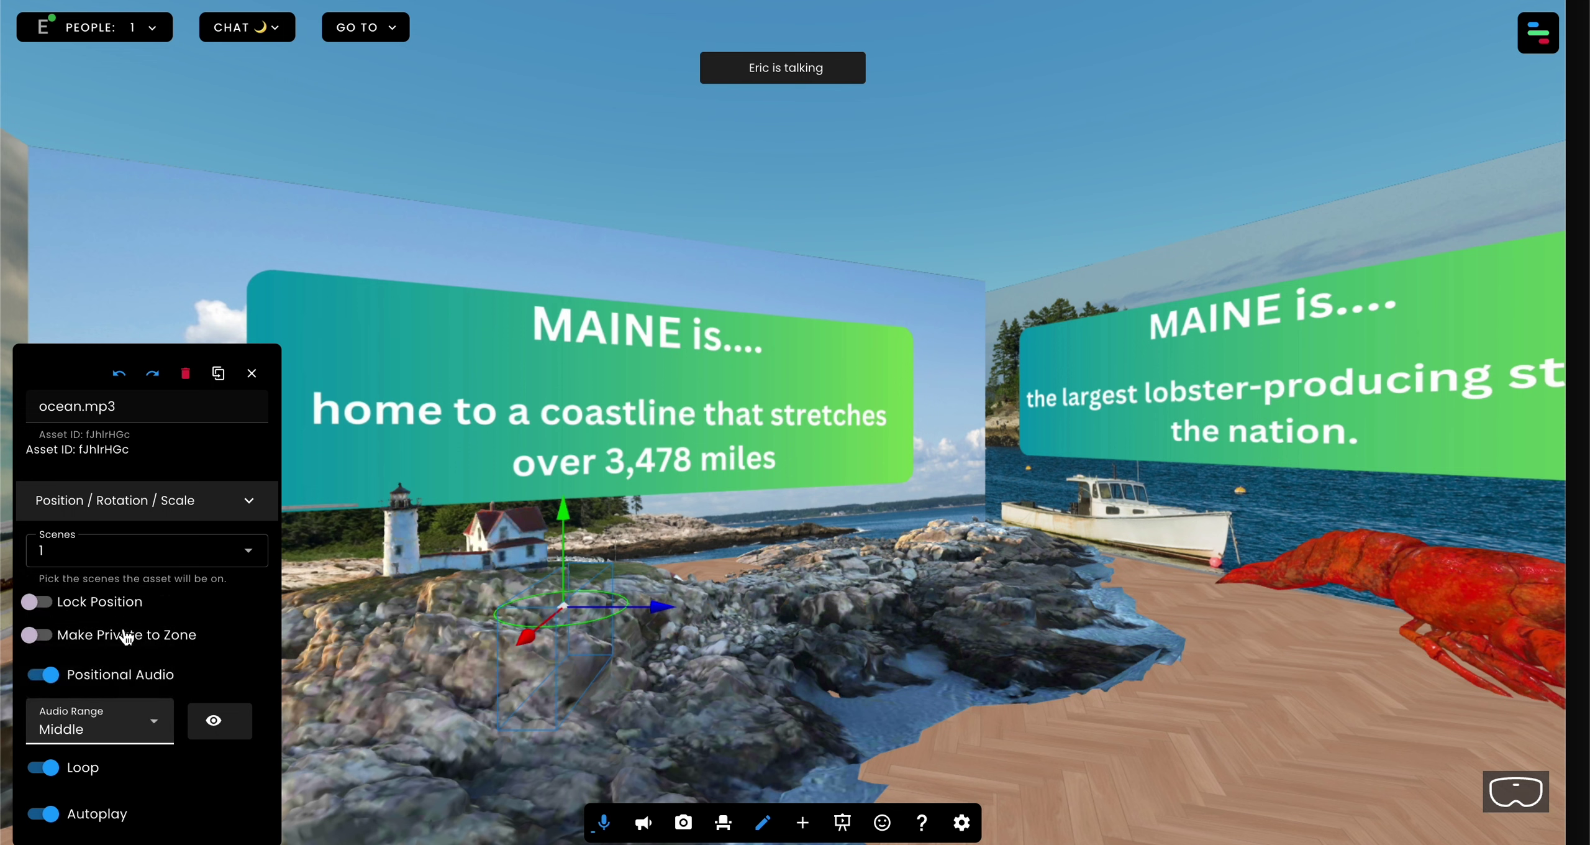
Set the ocean.mp3 audio range to Near.
click(217, 722)
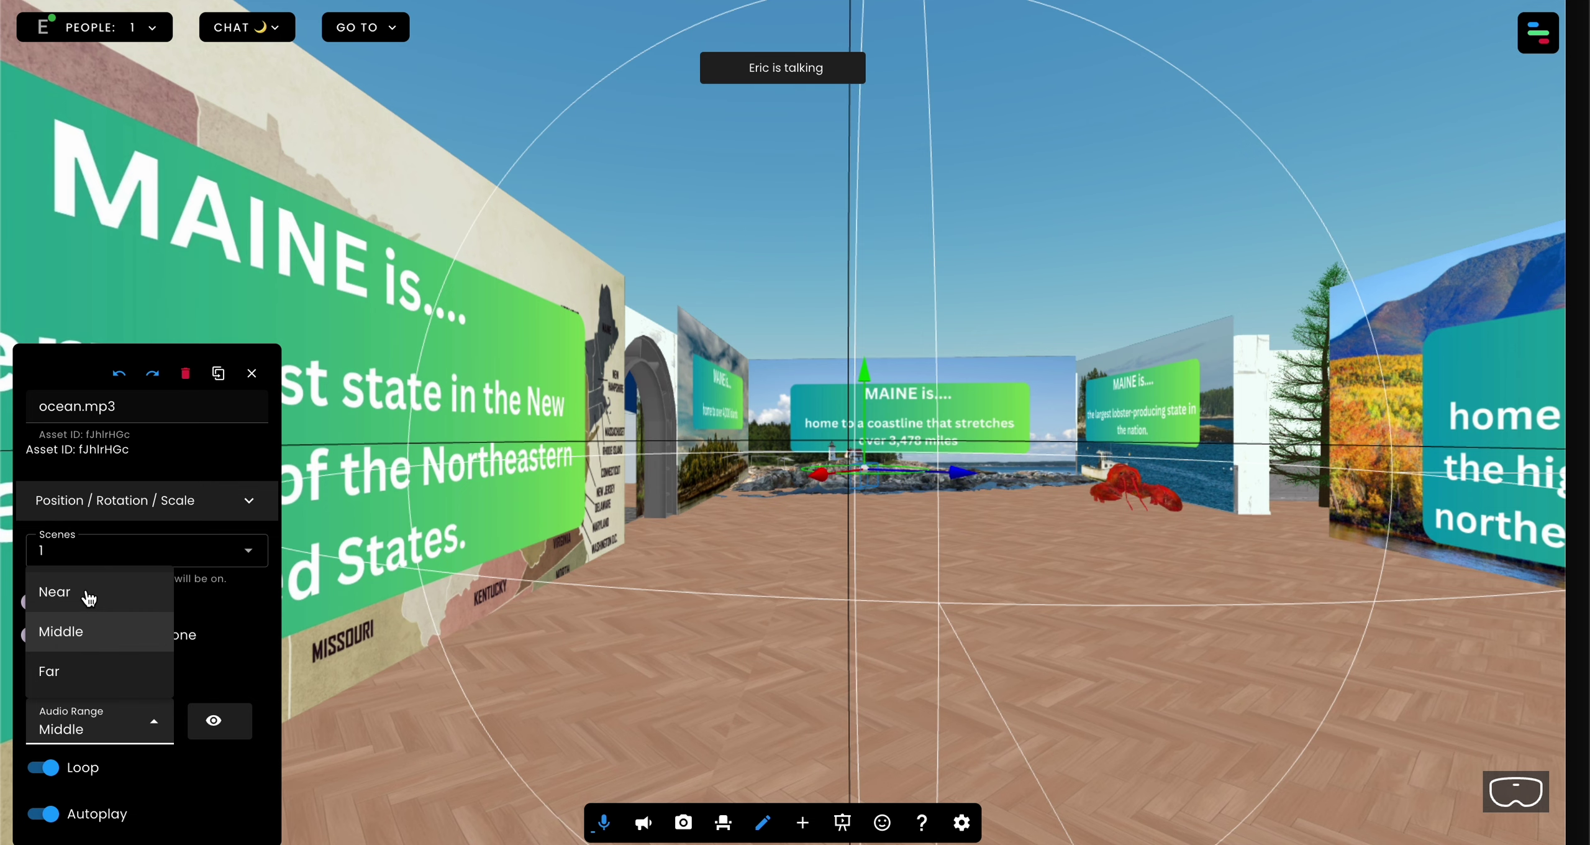
click(89, 597)
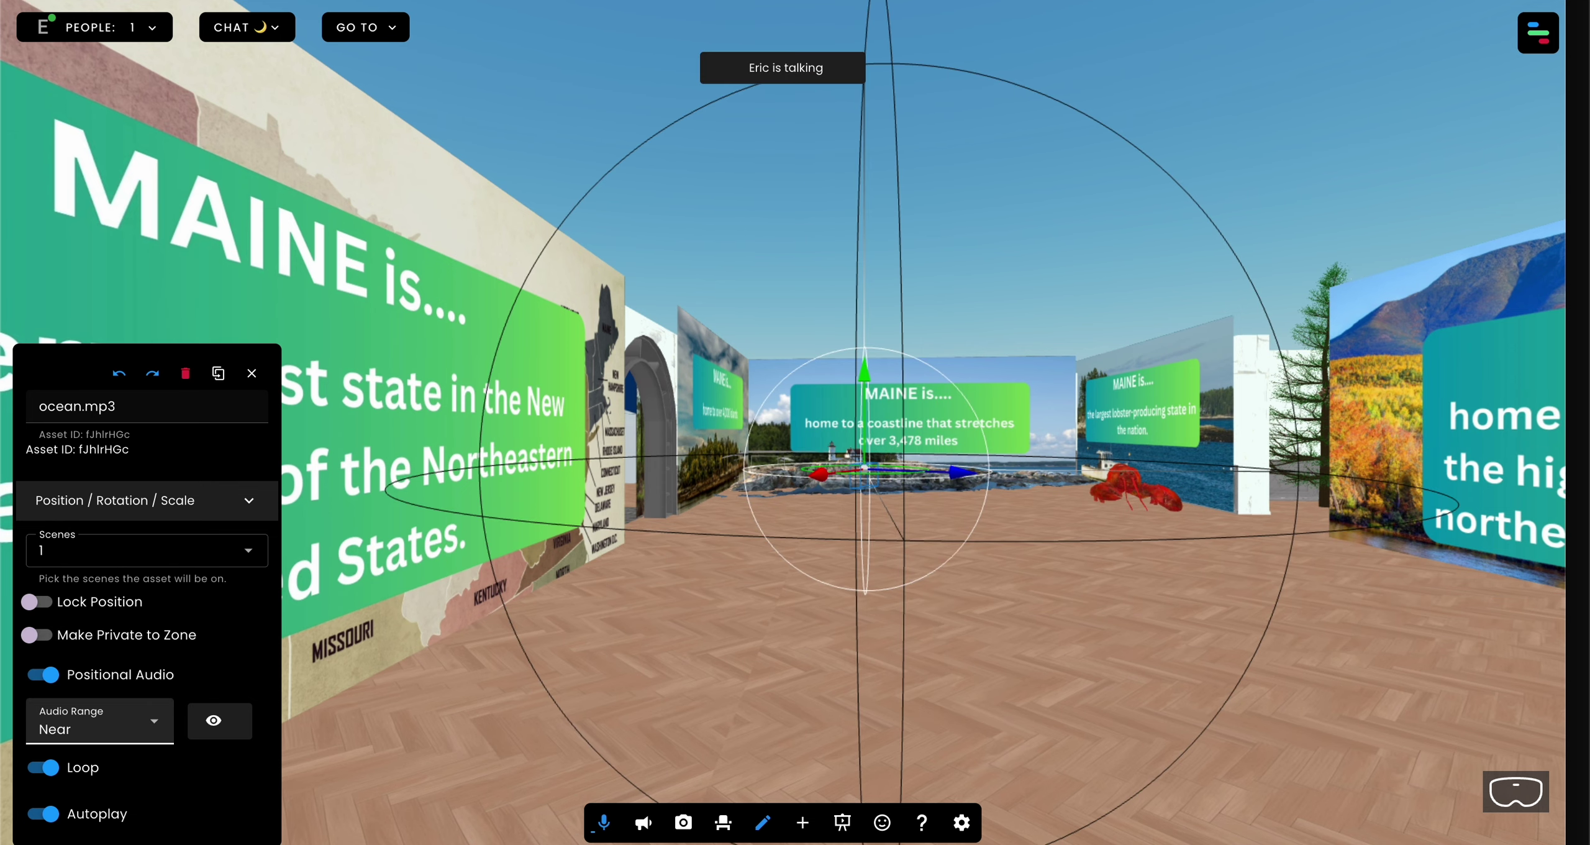
click(99, 721)
Walk forward toward the lighthouse wall and the coastline panel.
click(1330, 725)
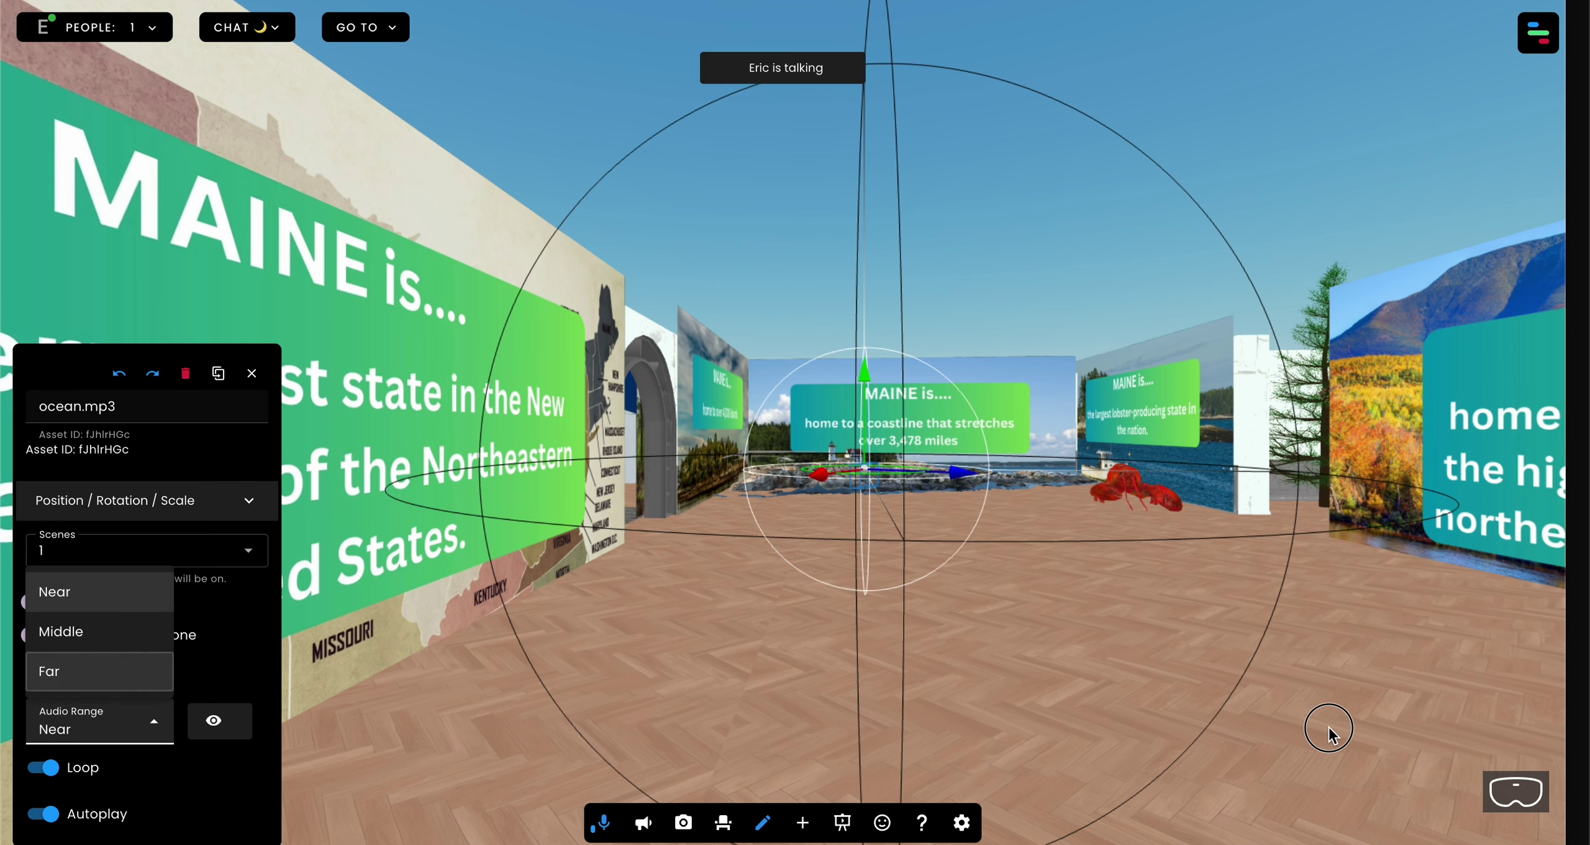
key(w)
key(w)
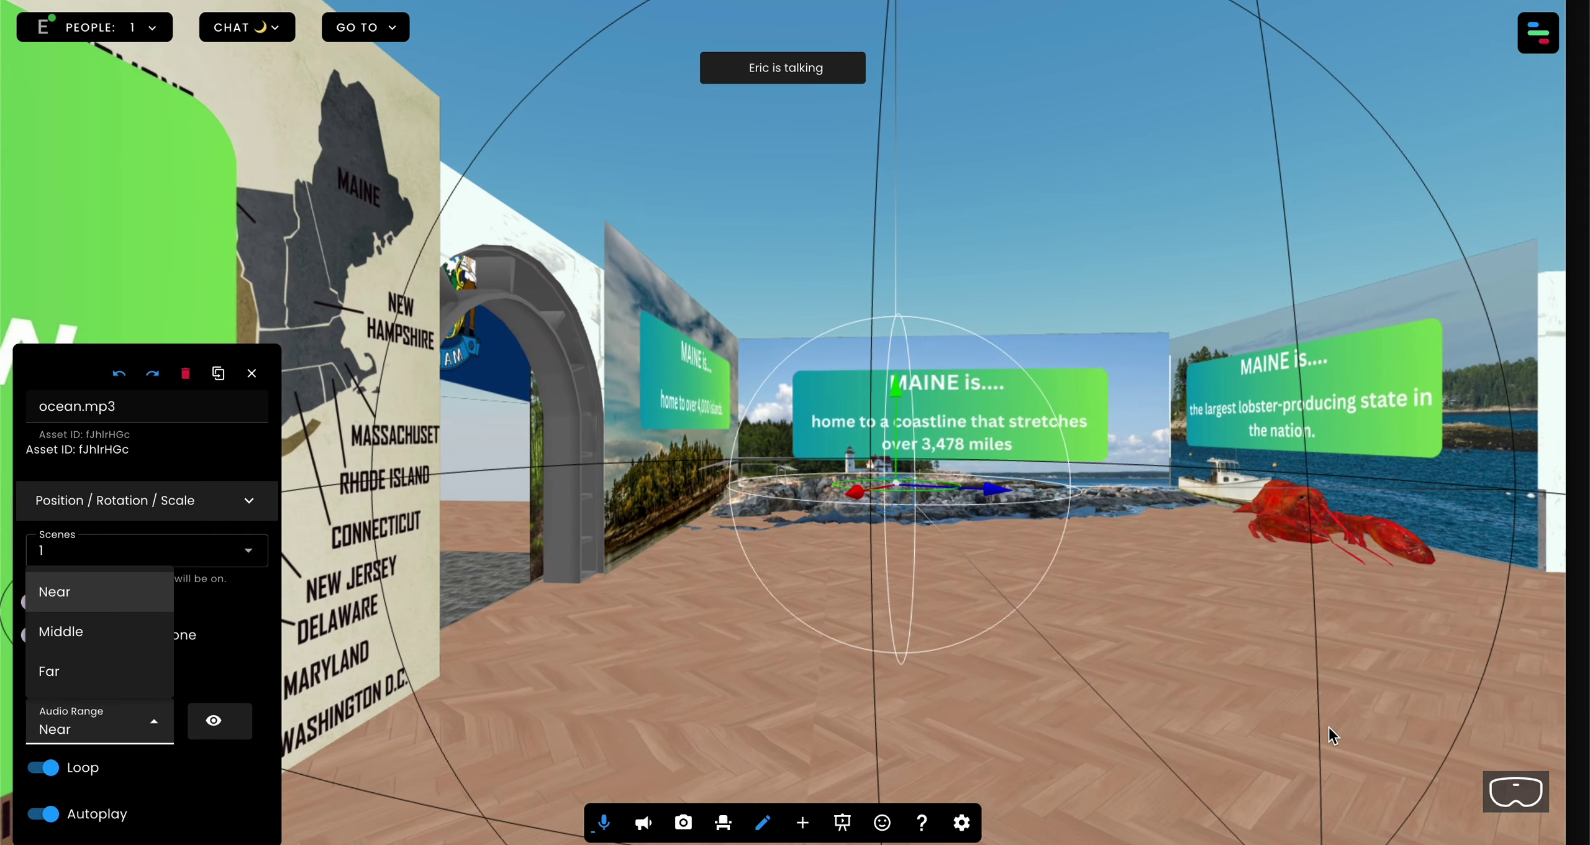
key(e)
key(w)
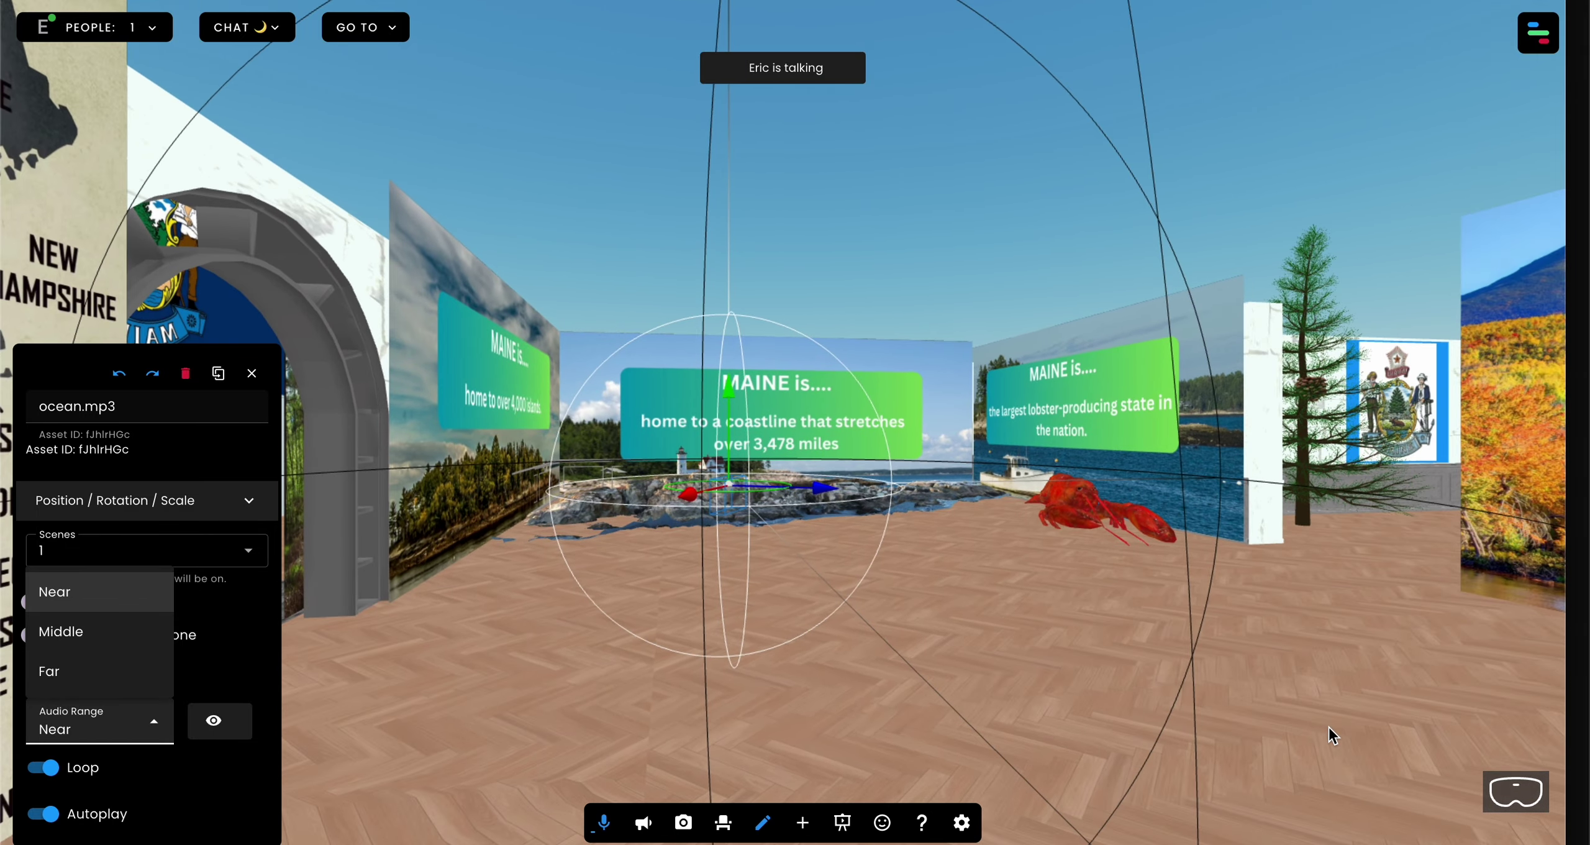
key(w)
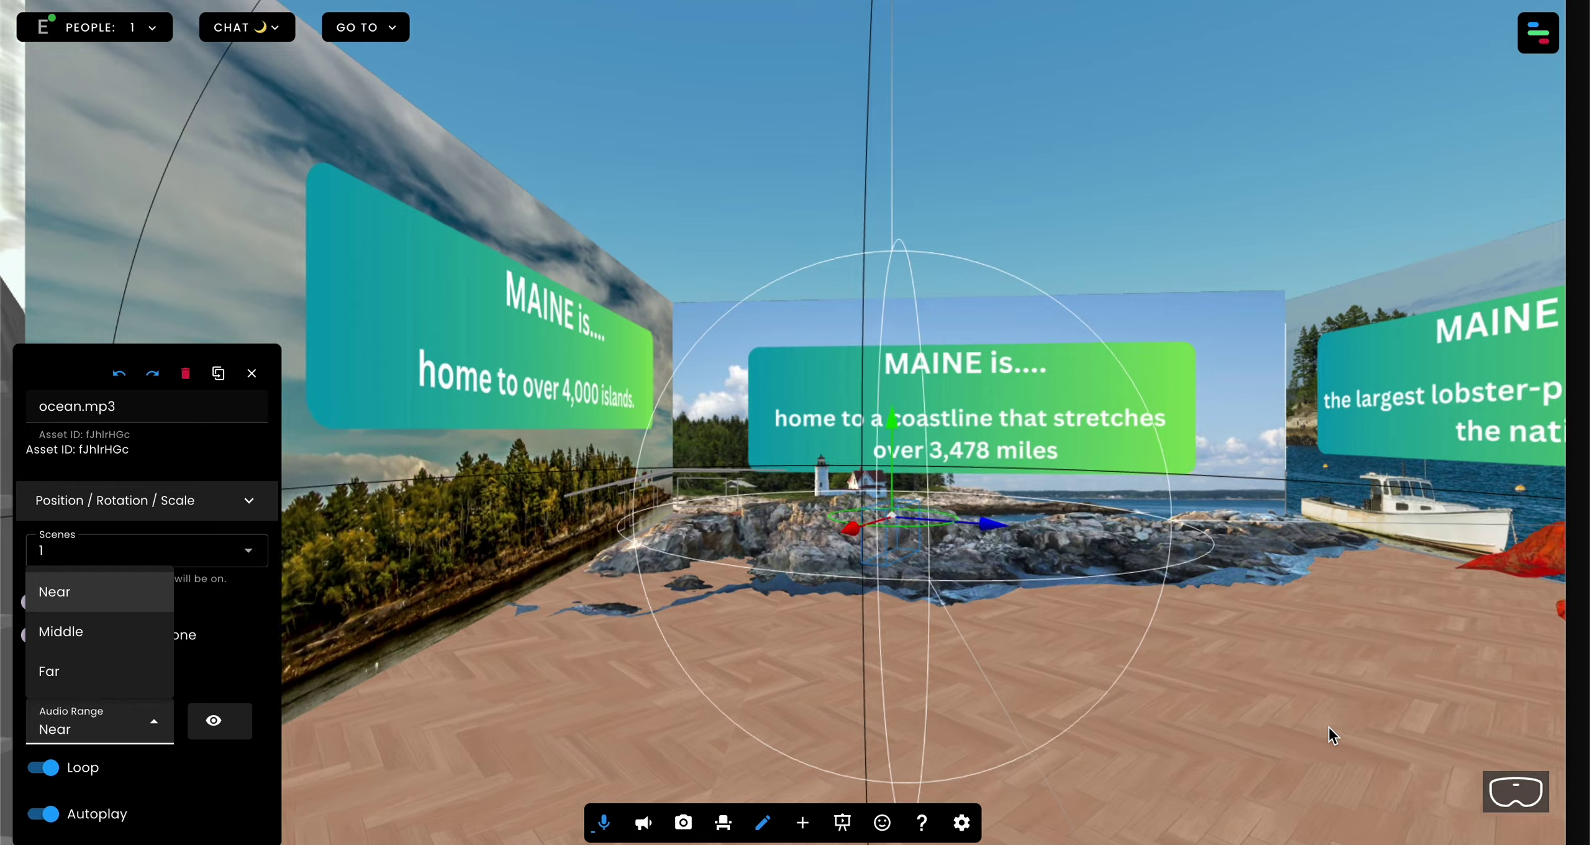
key(e)
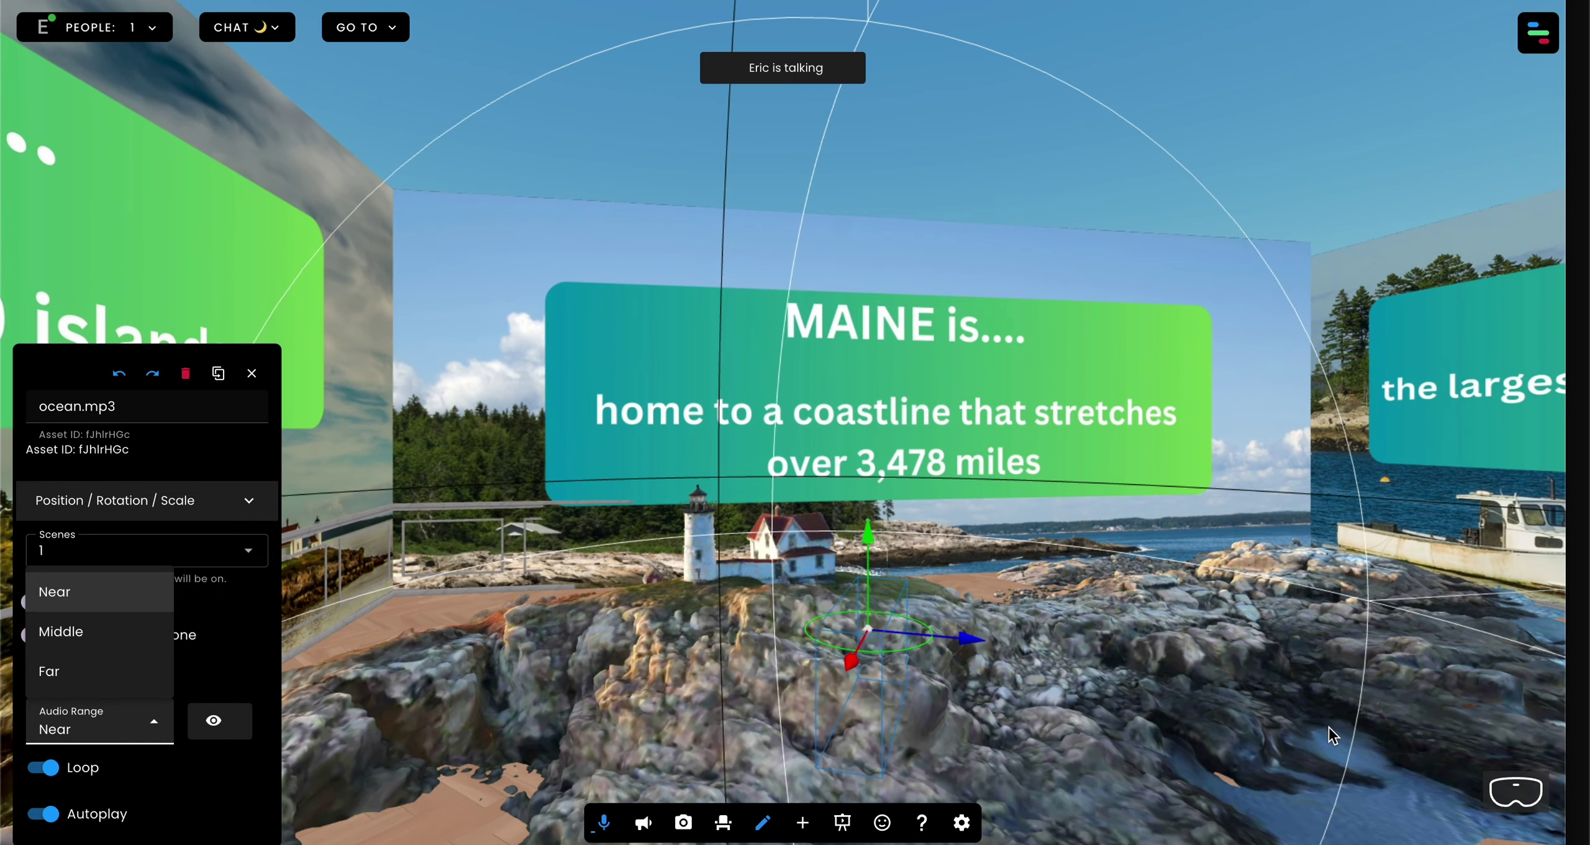
key(w)
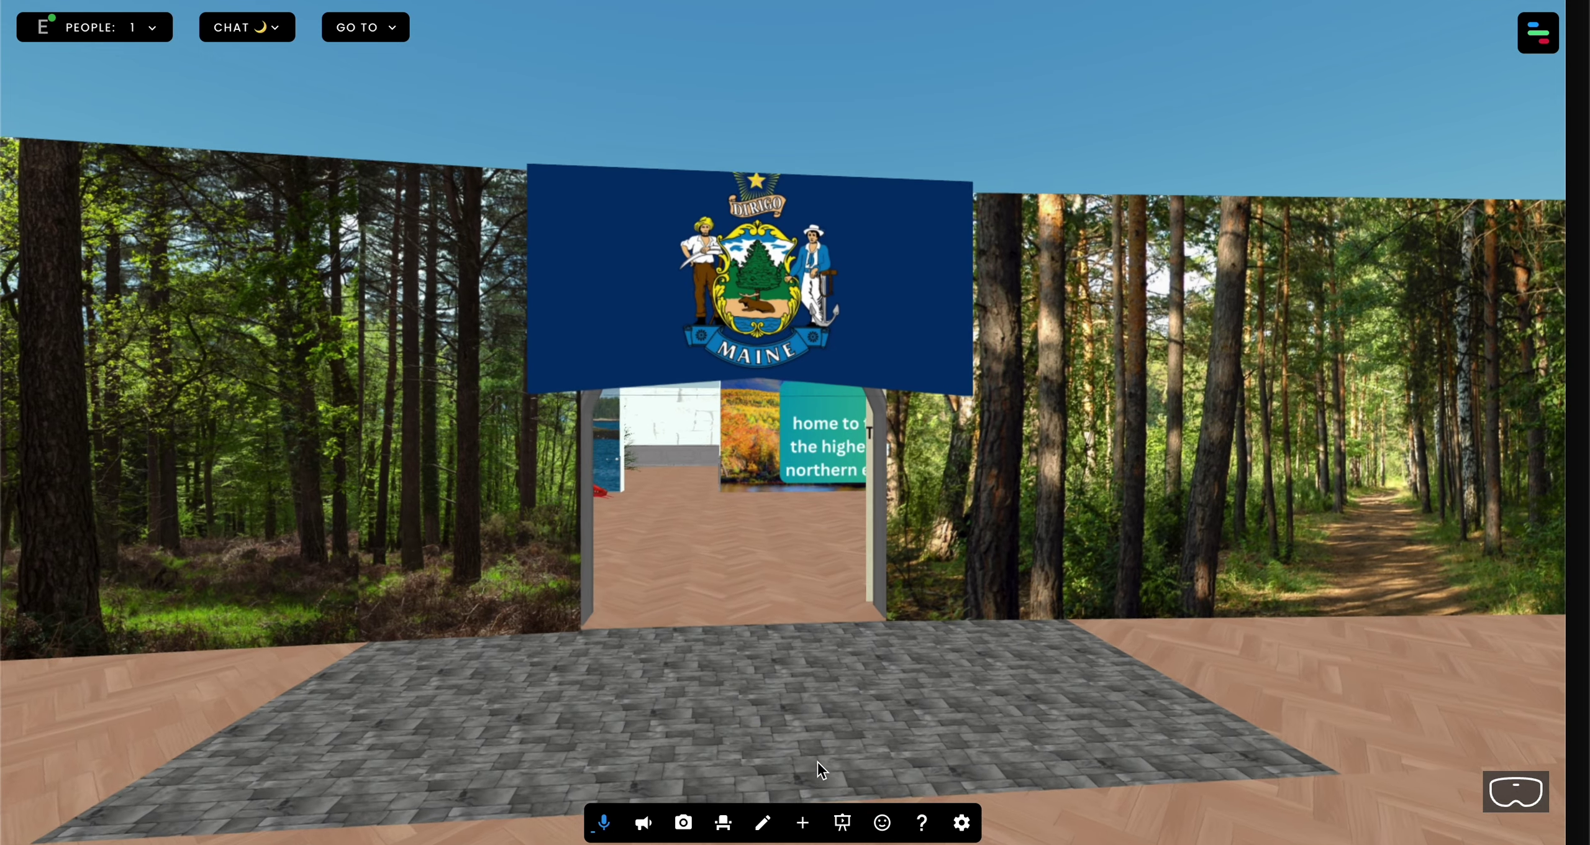
Walk into the Maine exhibit up to the coastline panel, then back away to see the whole room.
key(w)
key(w)
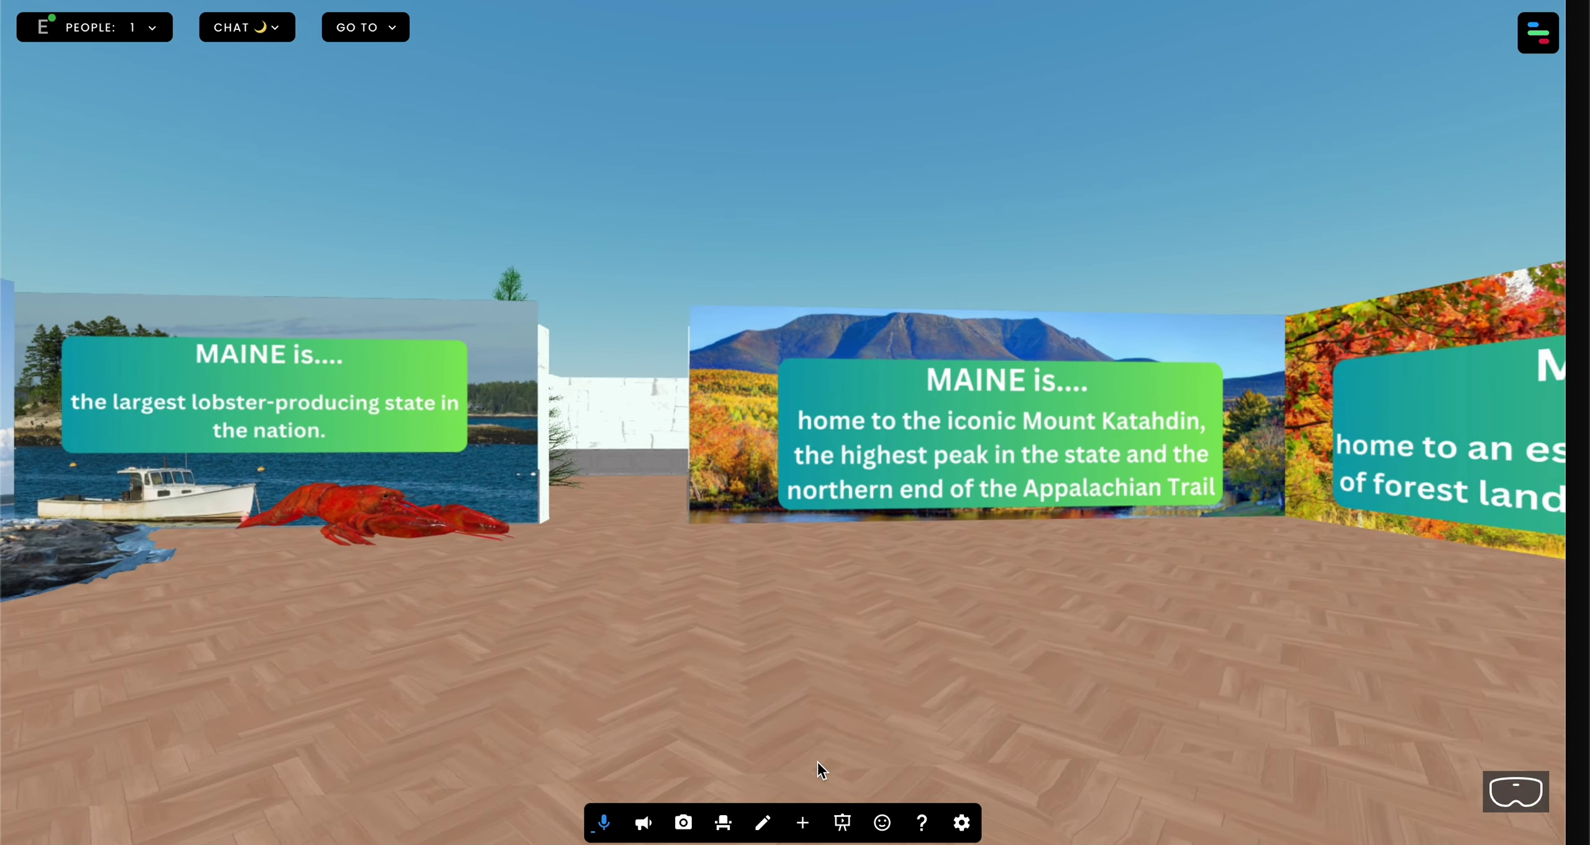
key(Left)
key(Left)
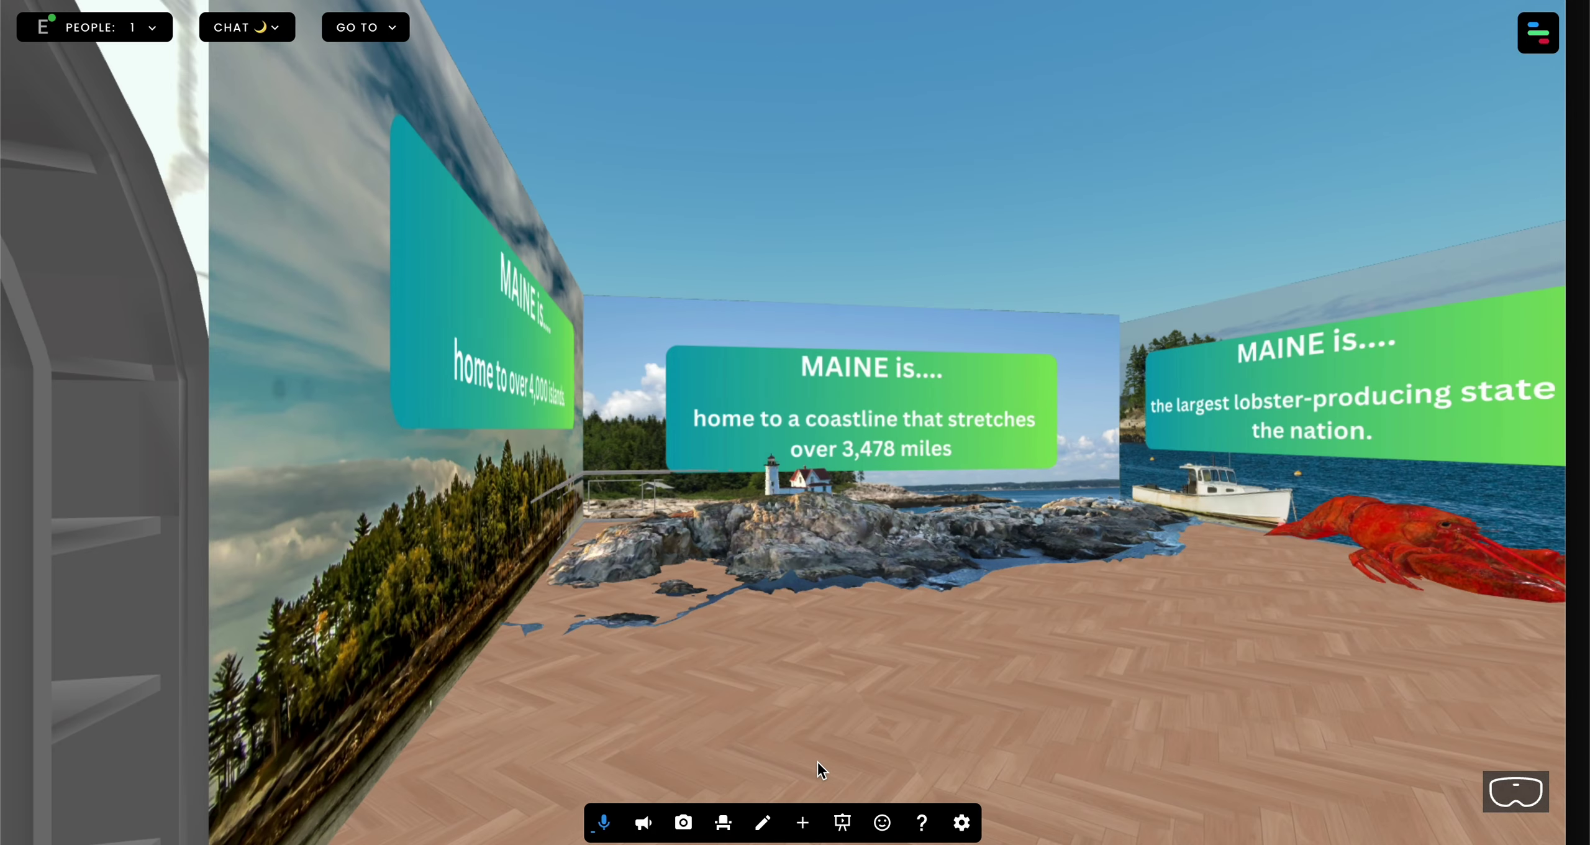
key(Up)
key(Right)
key(w)
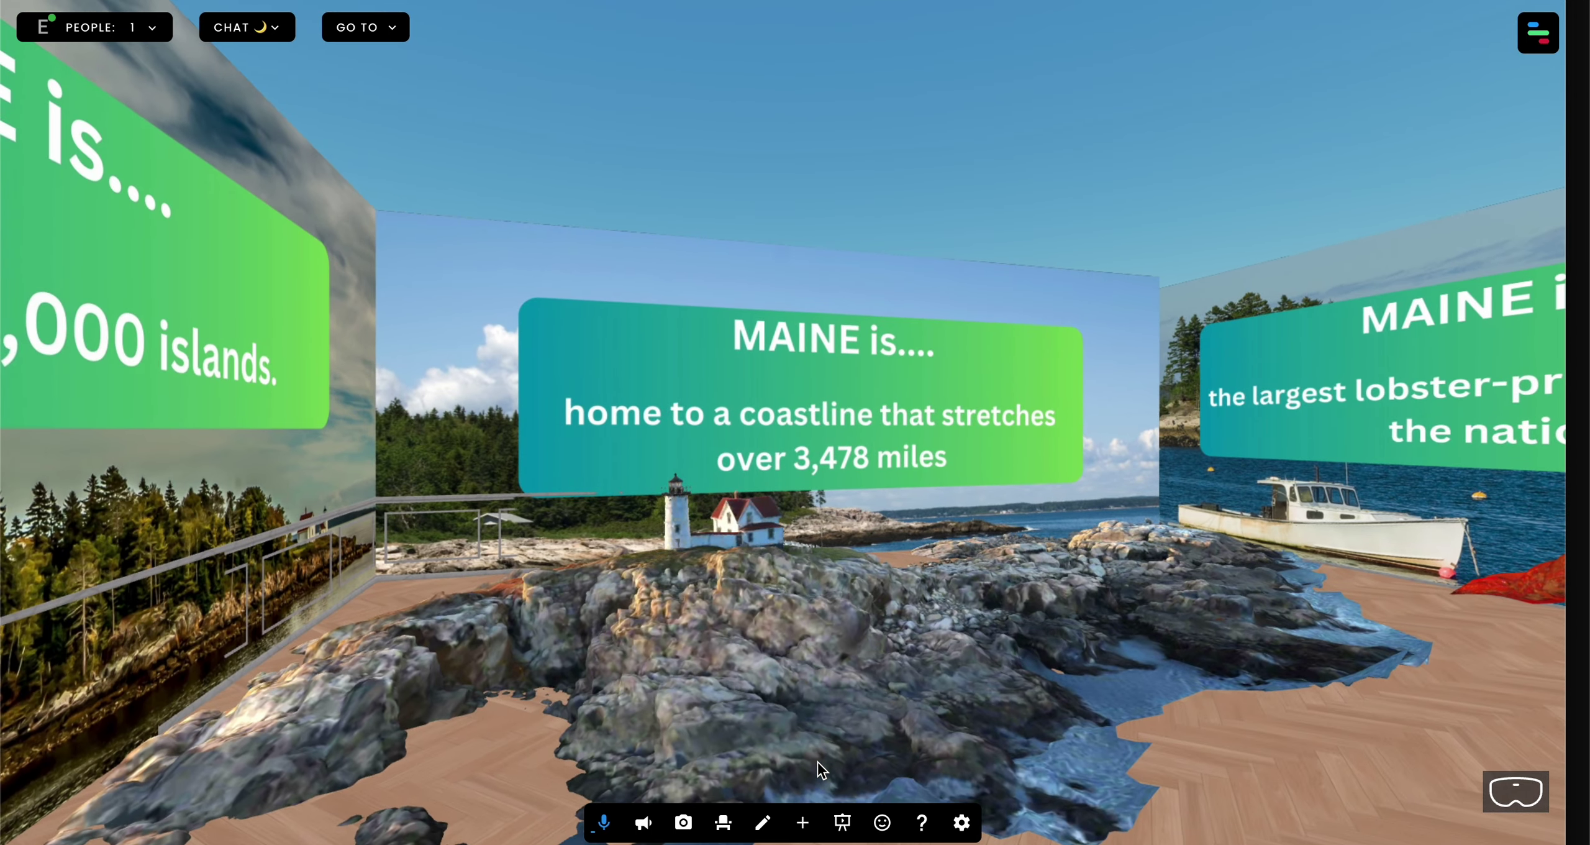
key(a)
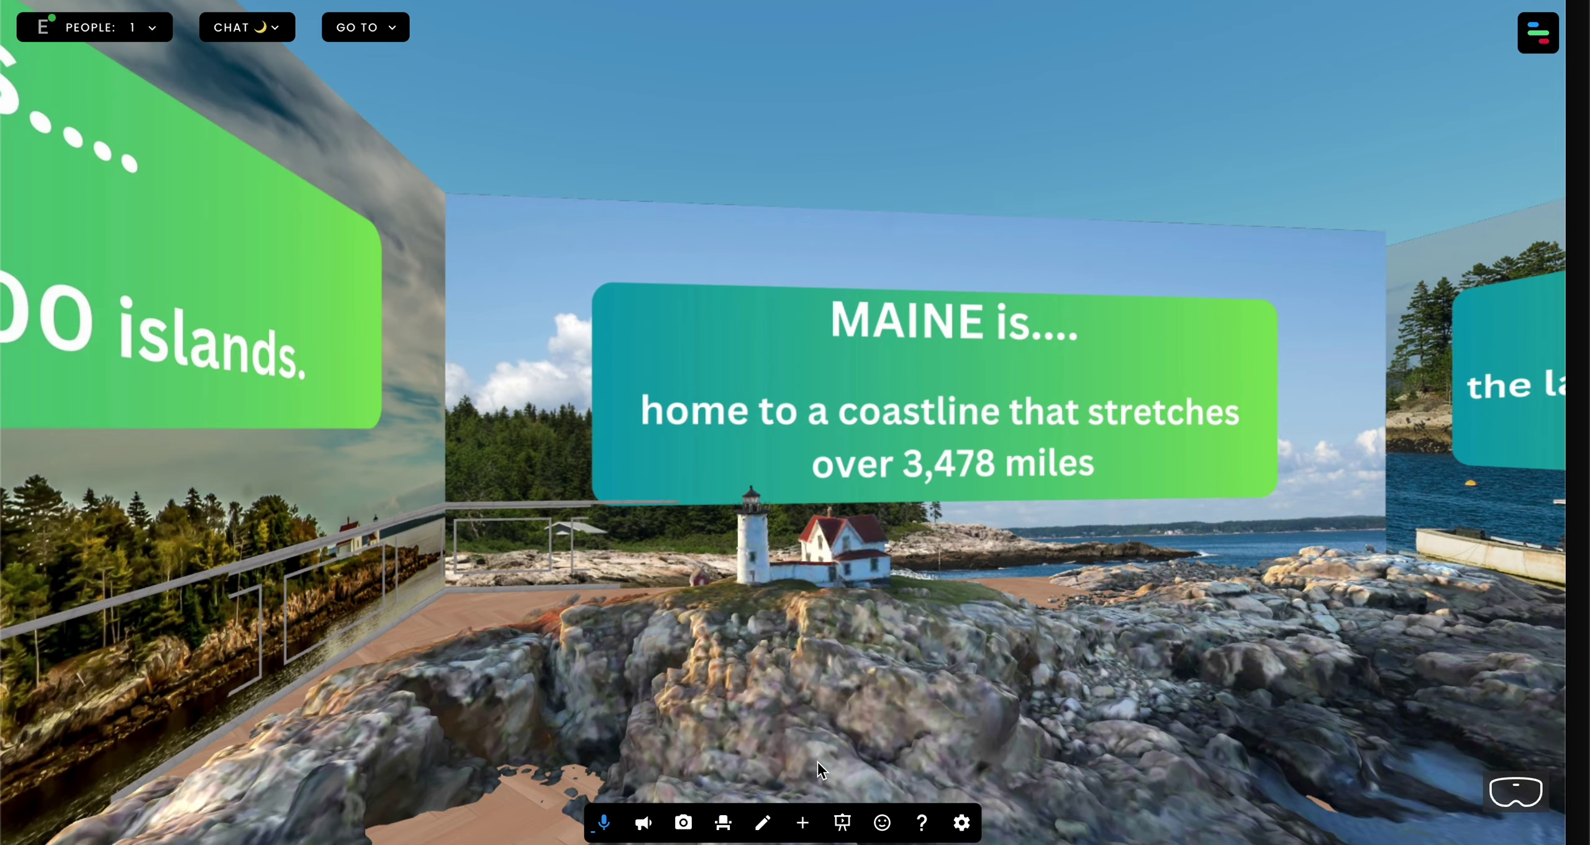
key(s)
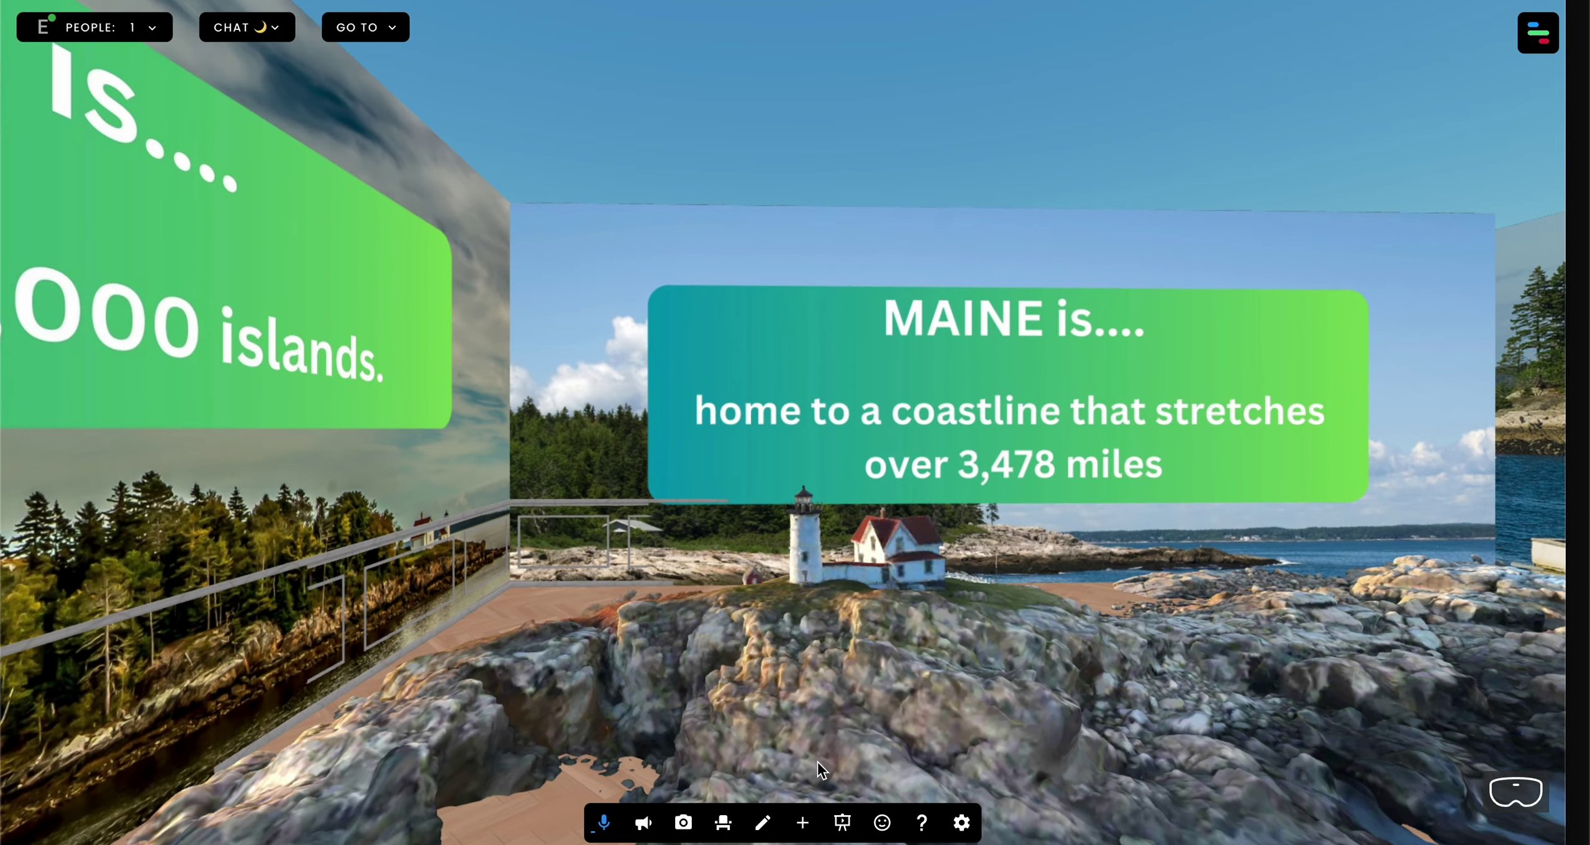
key(s)
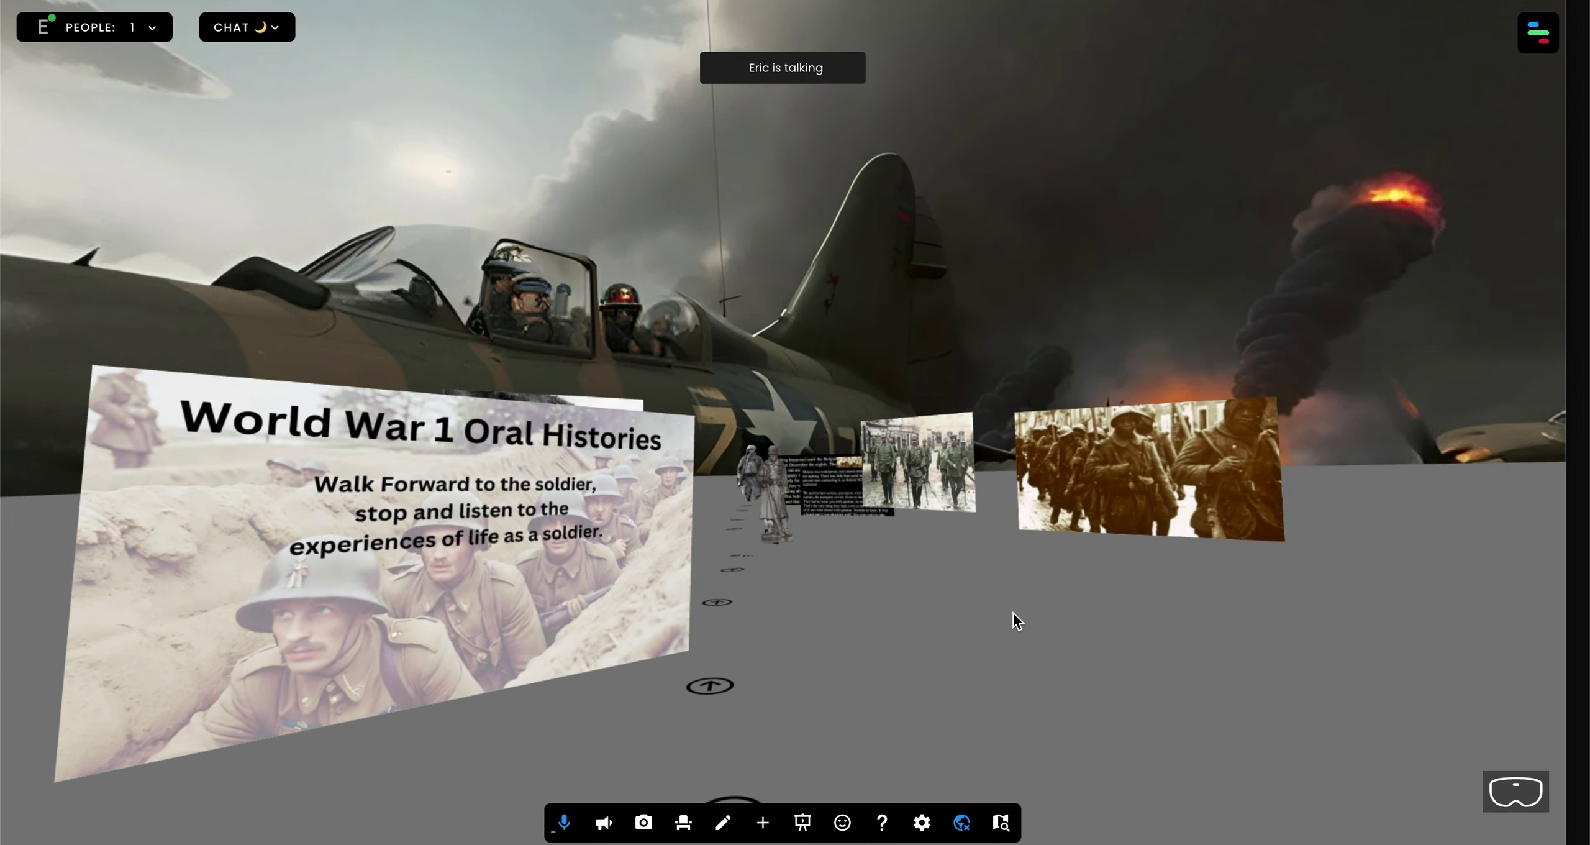
Turn around to survey the World War 1 scene, its title slide and photo panels.
key(Right)
key(Left)
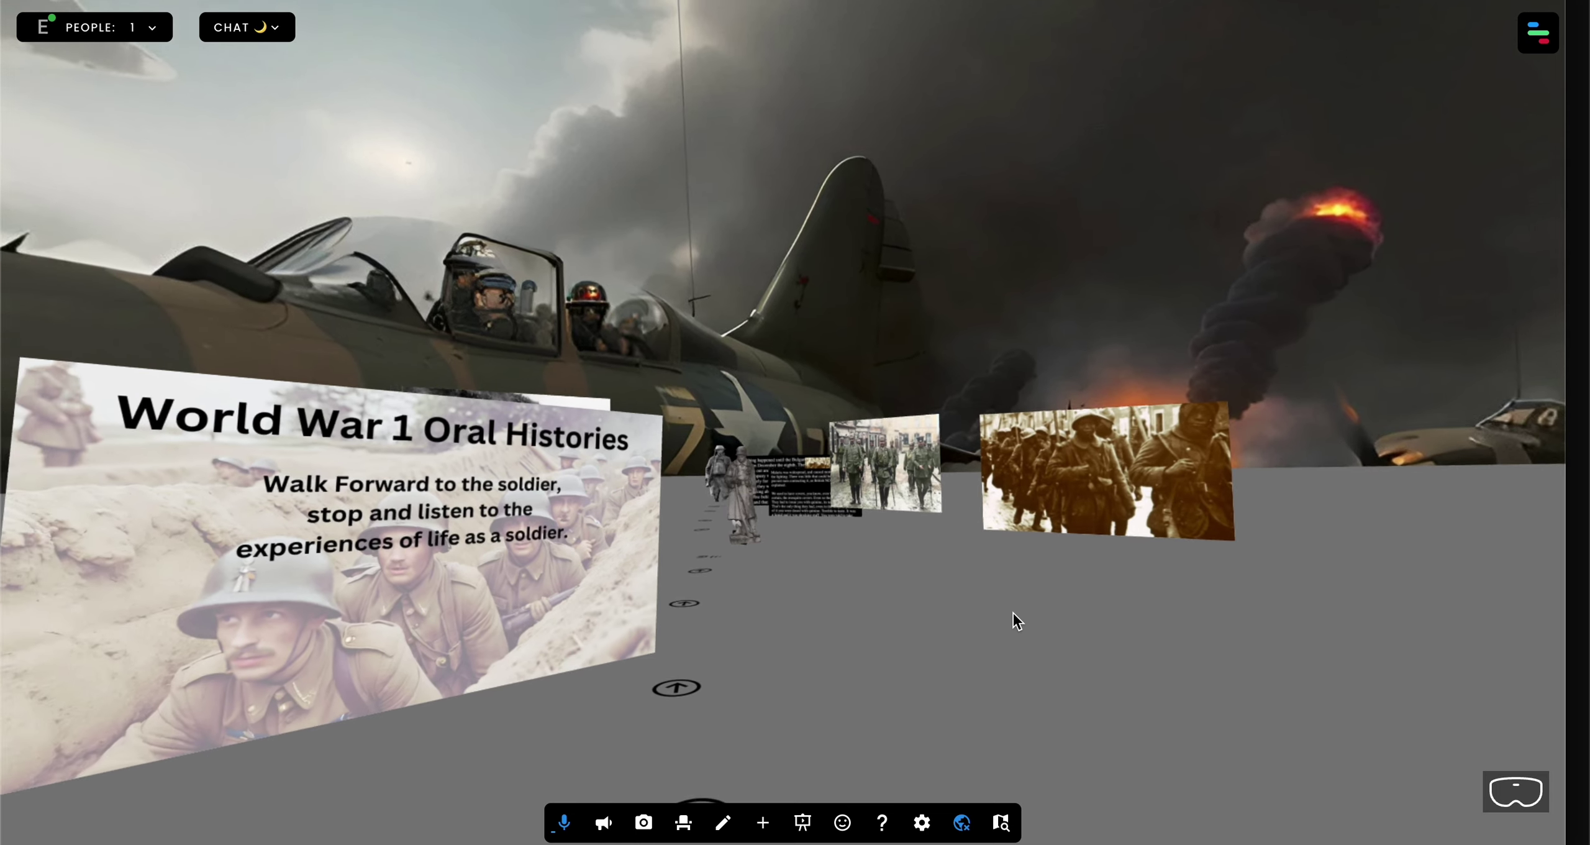
key(Left)
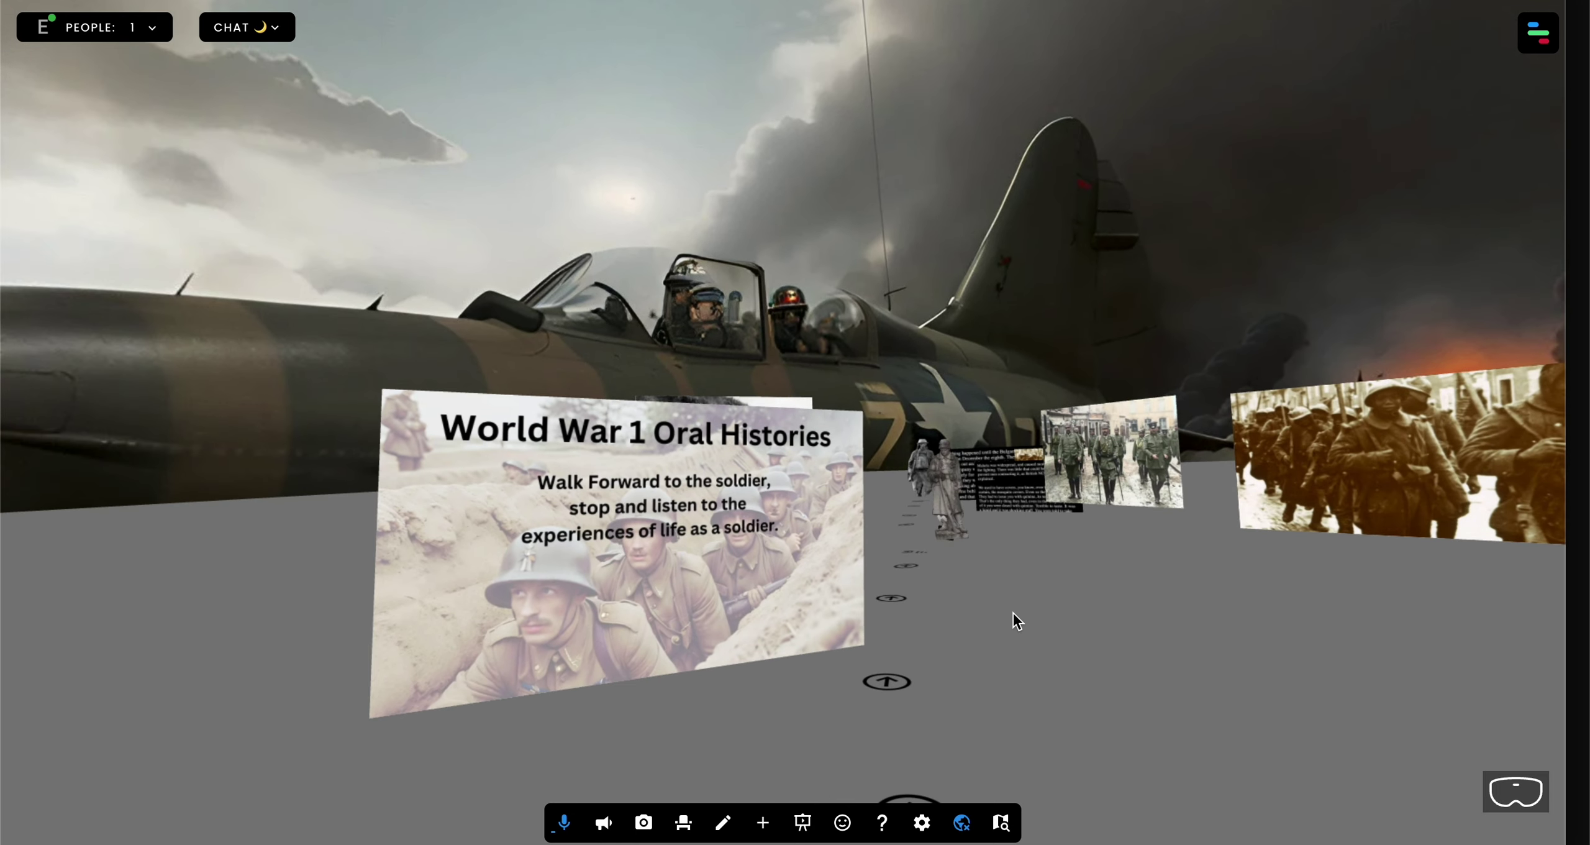
key(Left)
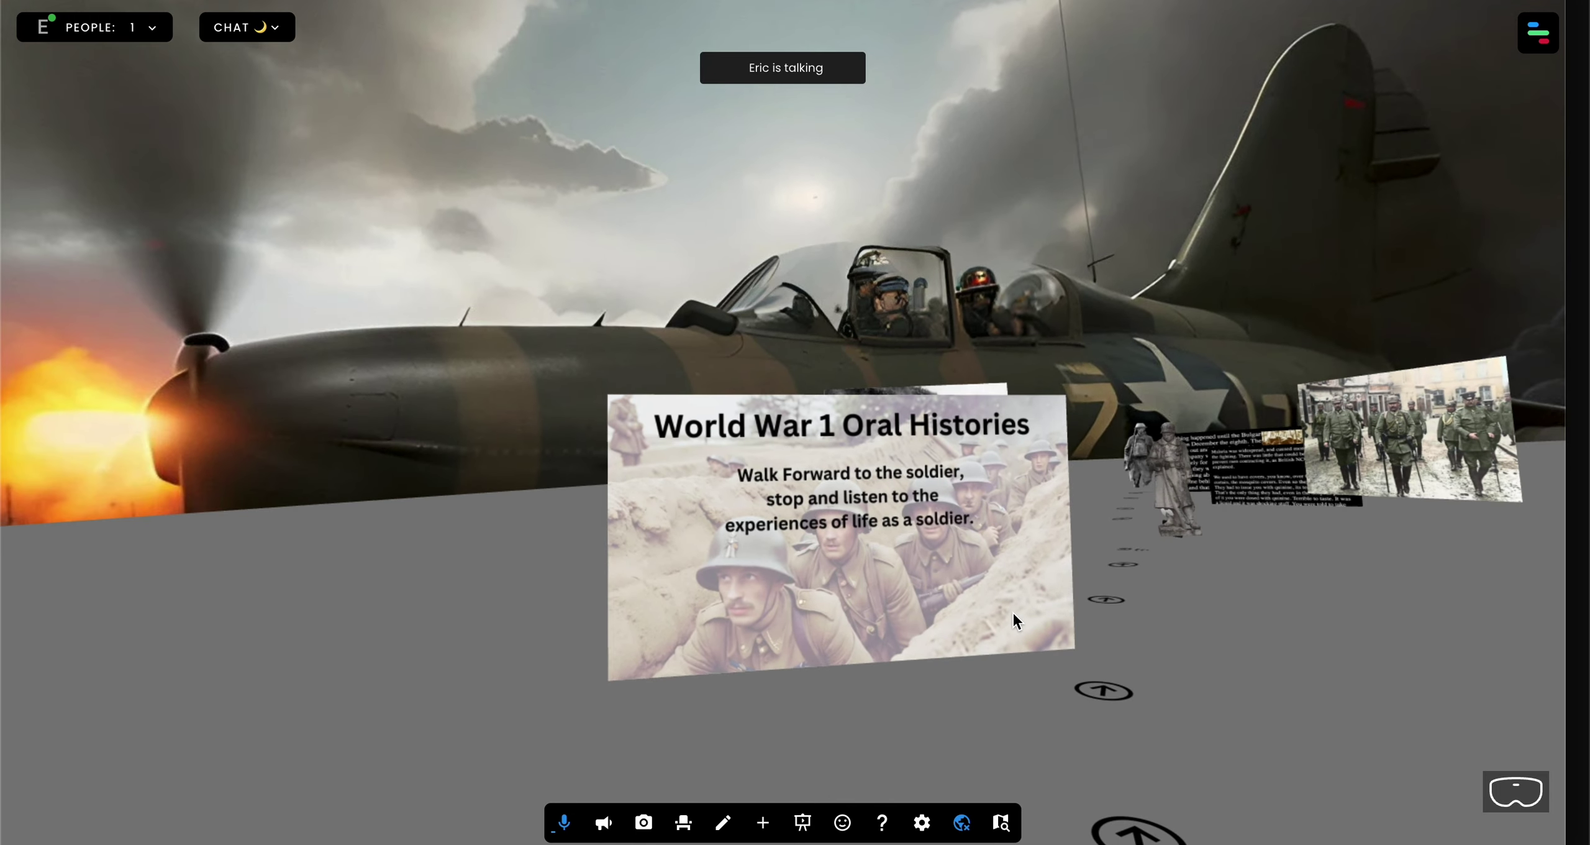
key(Right)
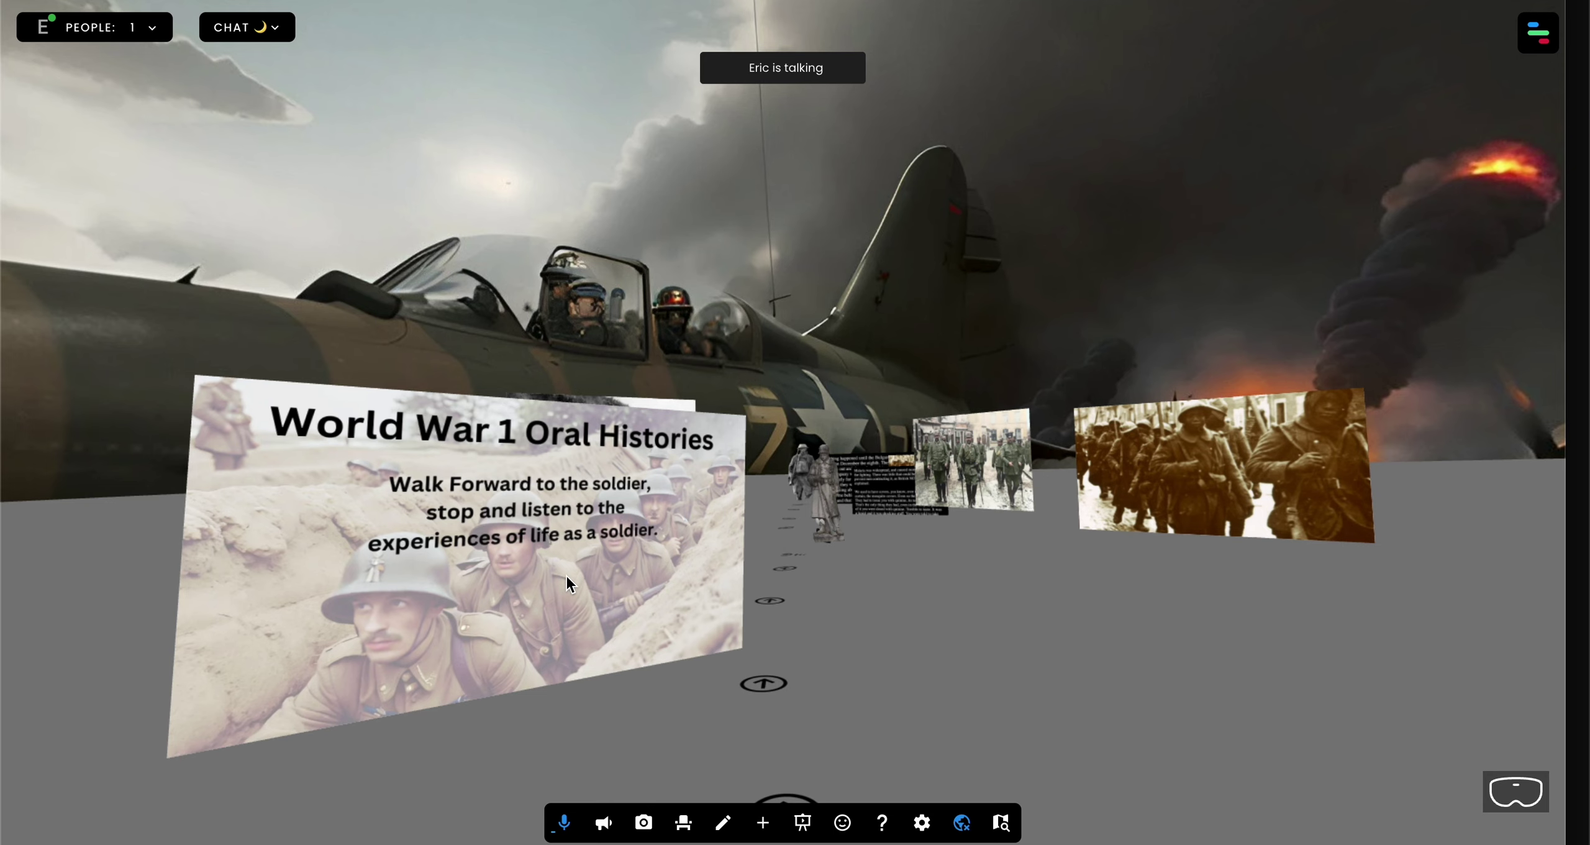
key(Left)
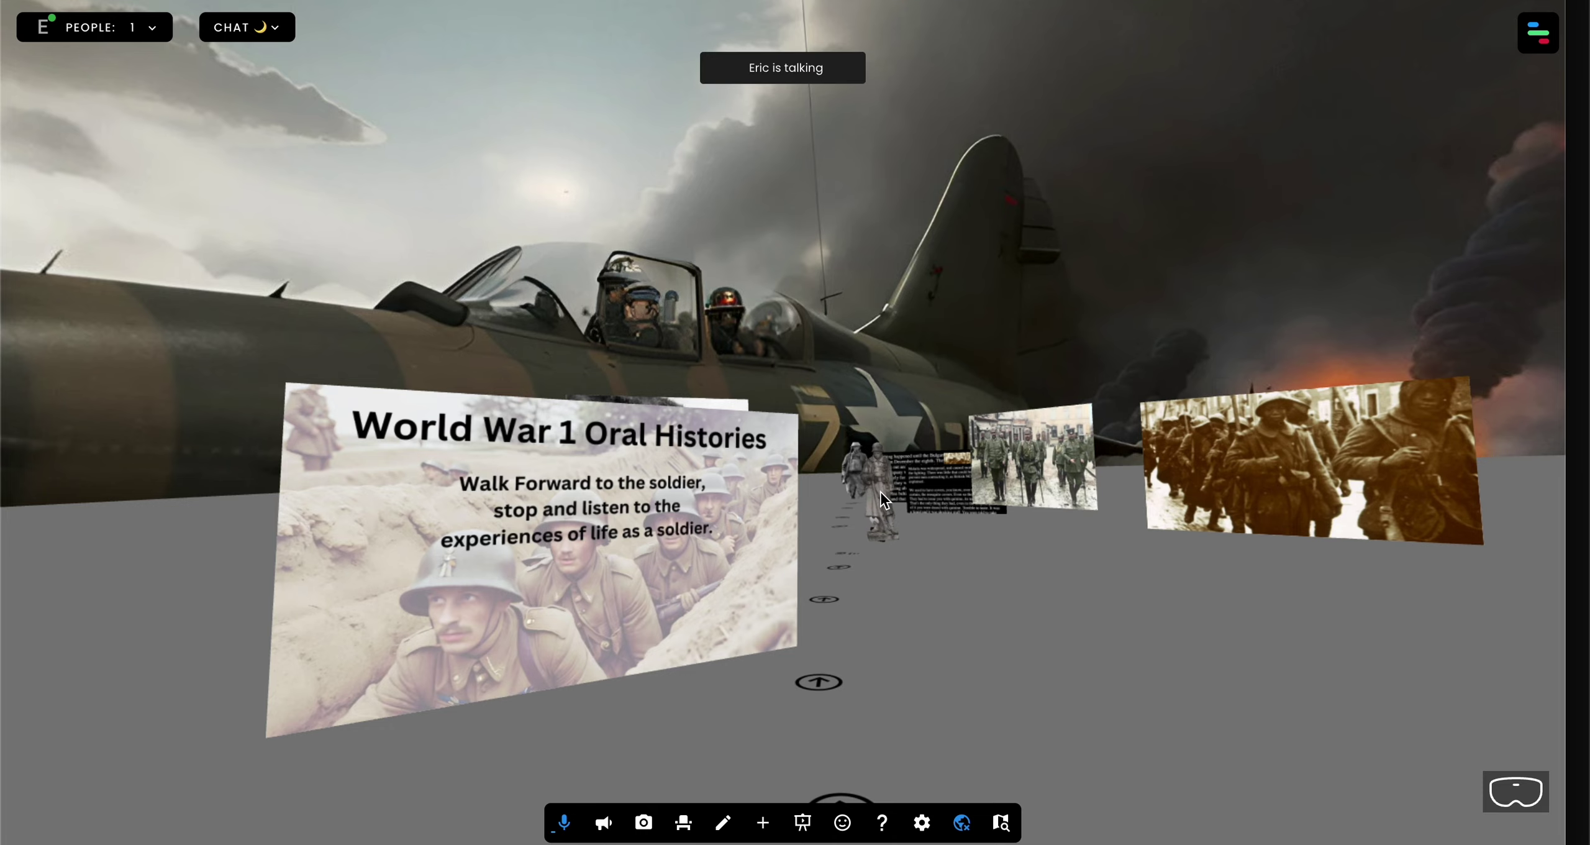
Walk past the World War 1 slide toward the soldier statue.
key(Up)
key(Right)
key(w)
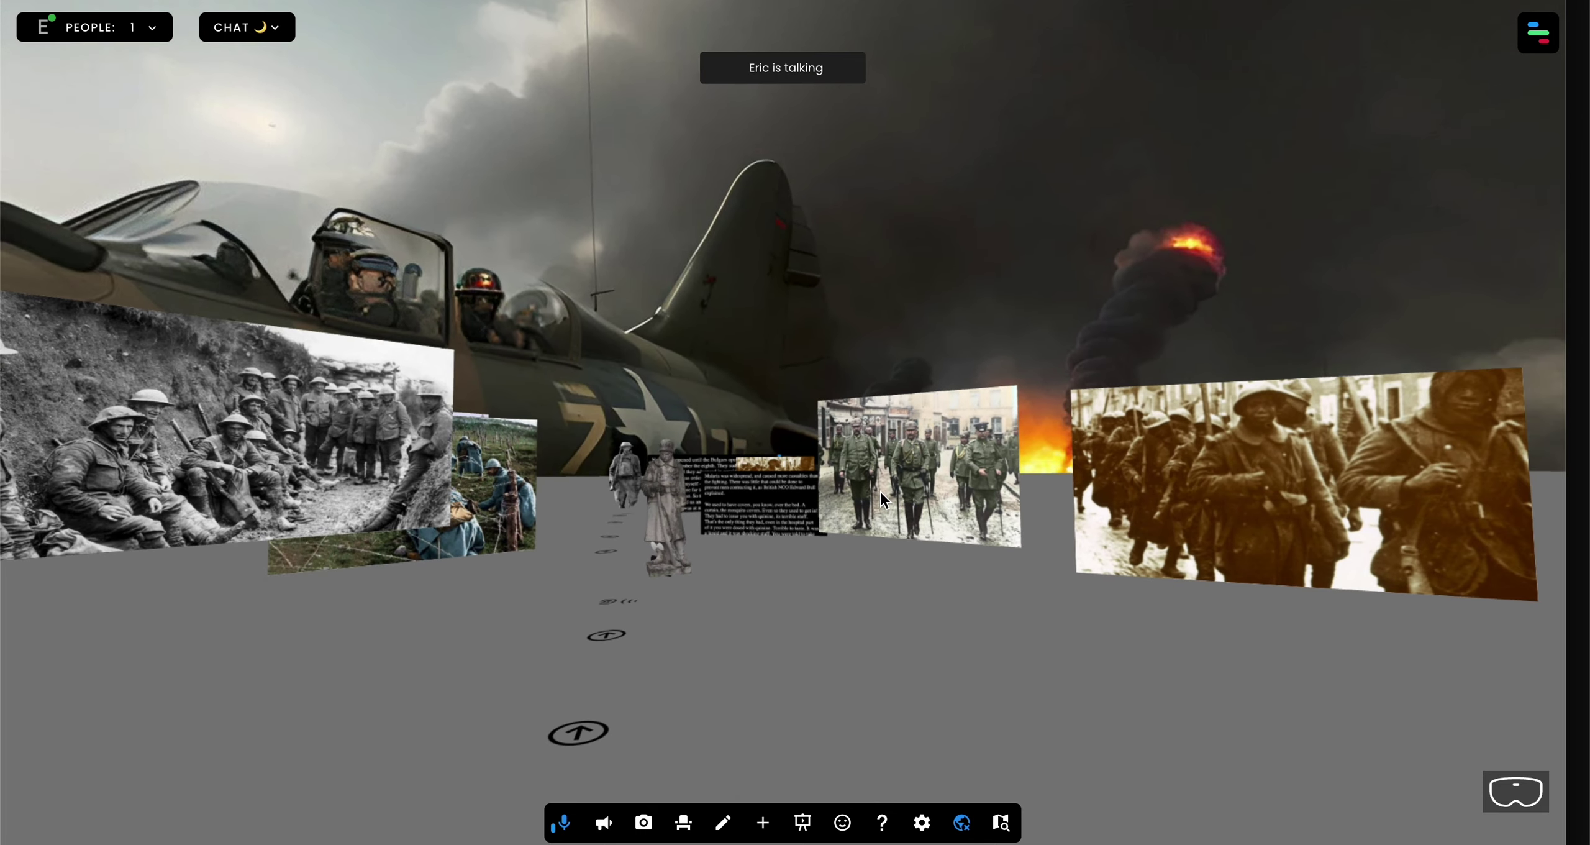
key(Left)
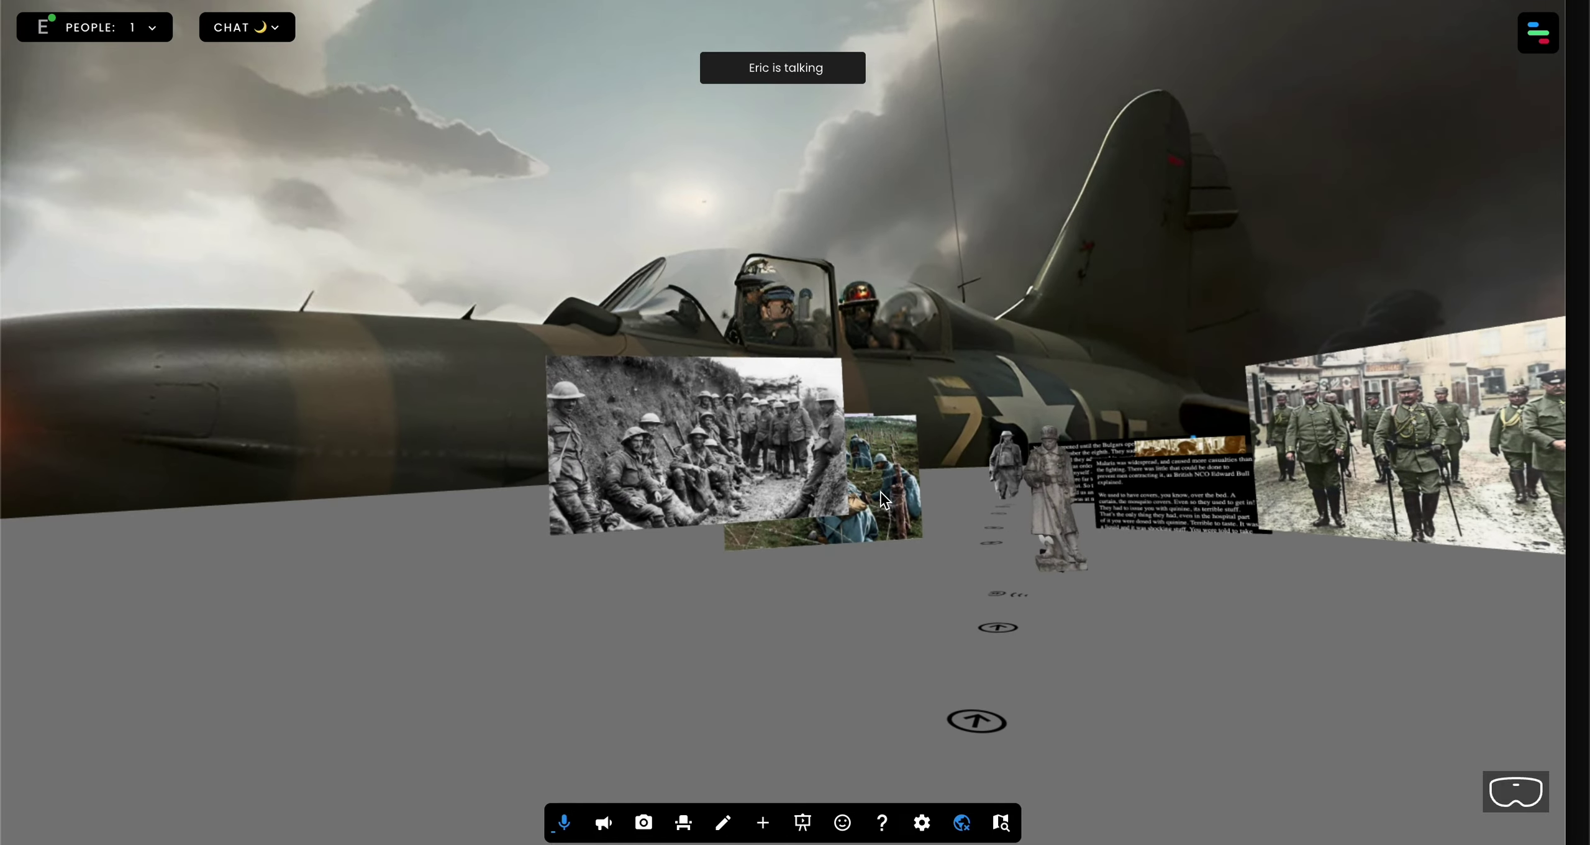
key(Right)
key(Up)
Walk up to the soldier statue and scroll its malaria story text board.
key(w)
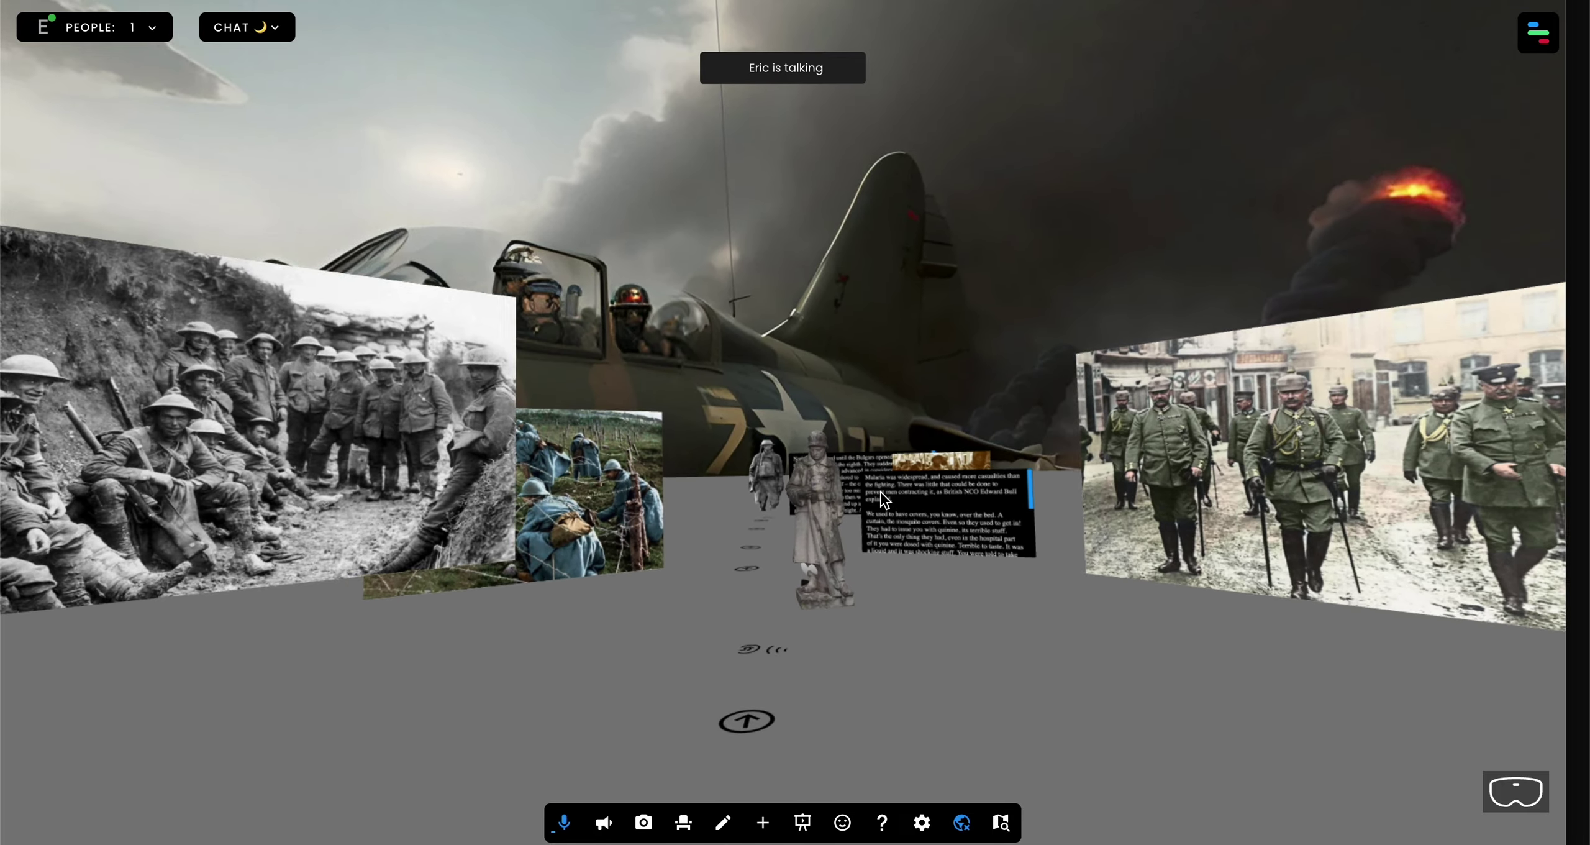
key(w)
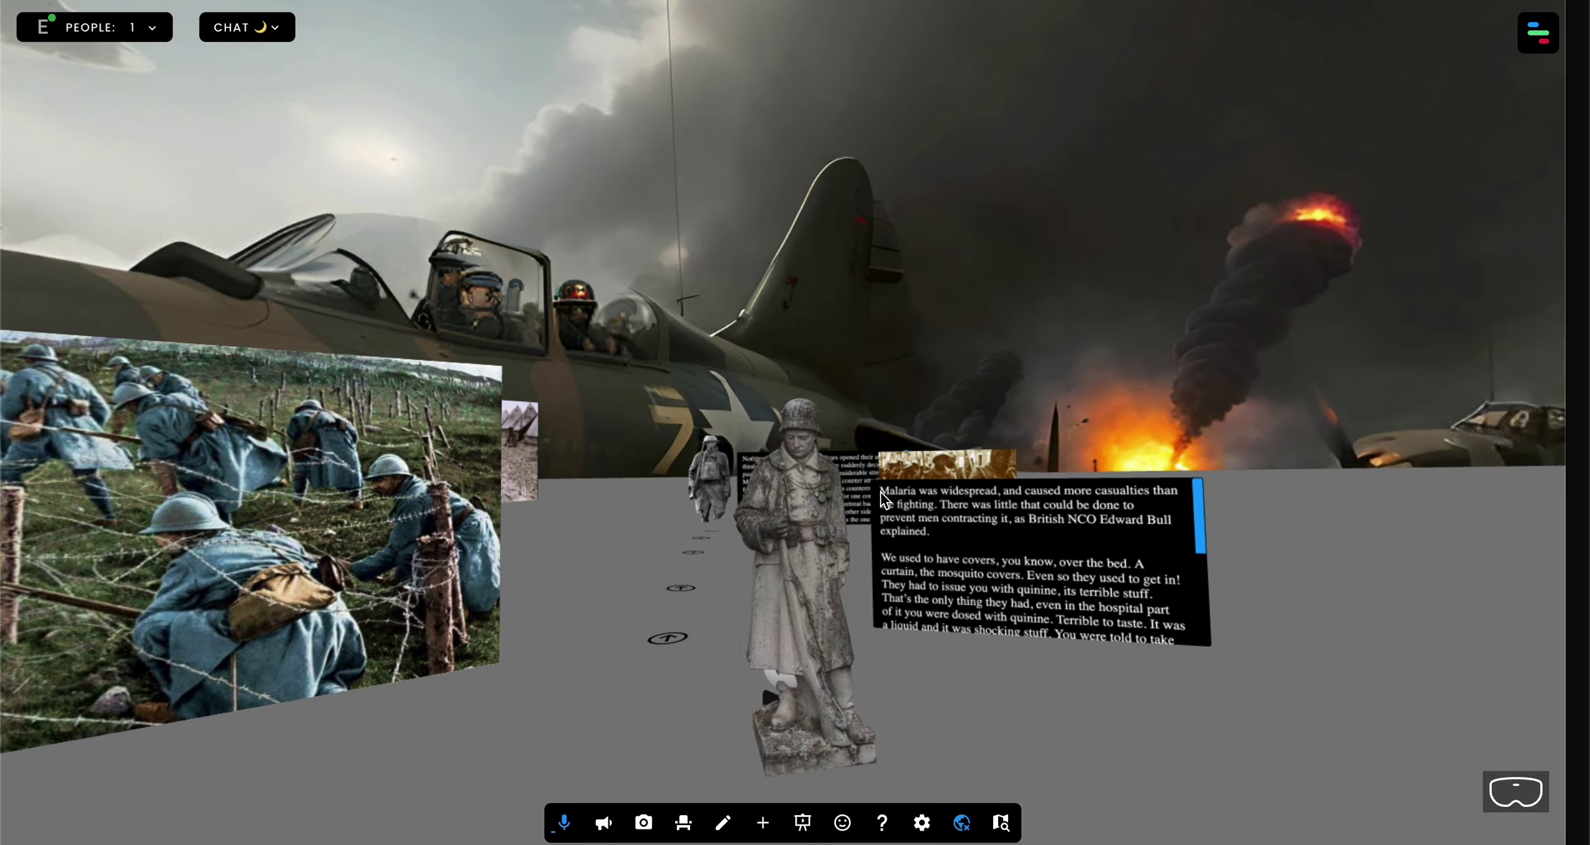
key(Right)
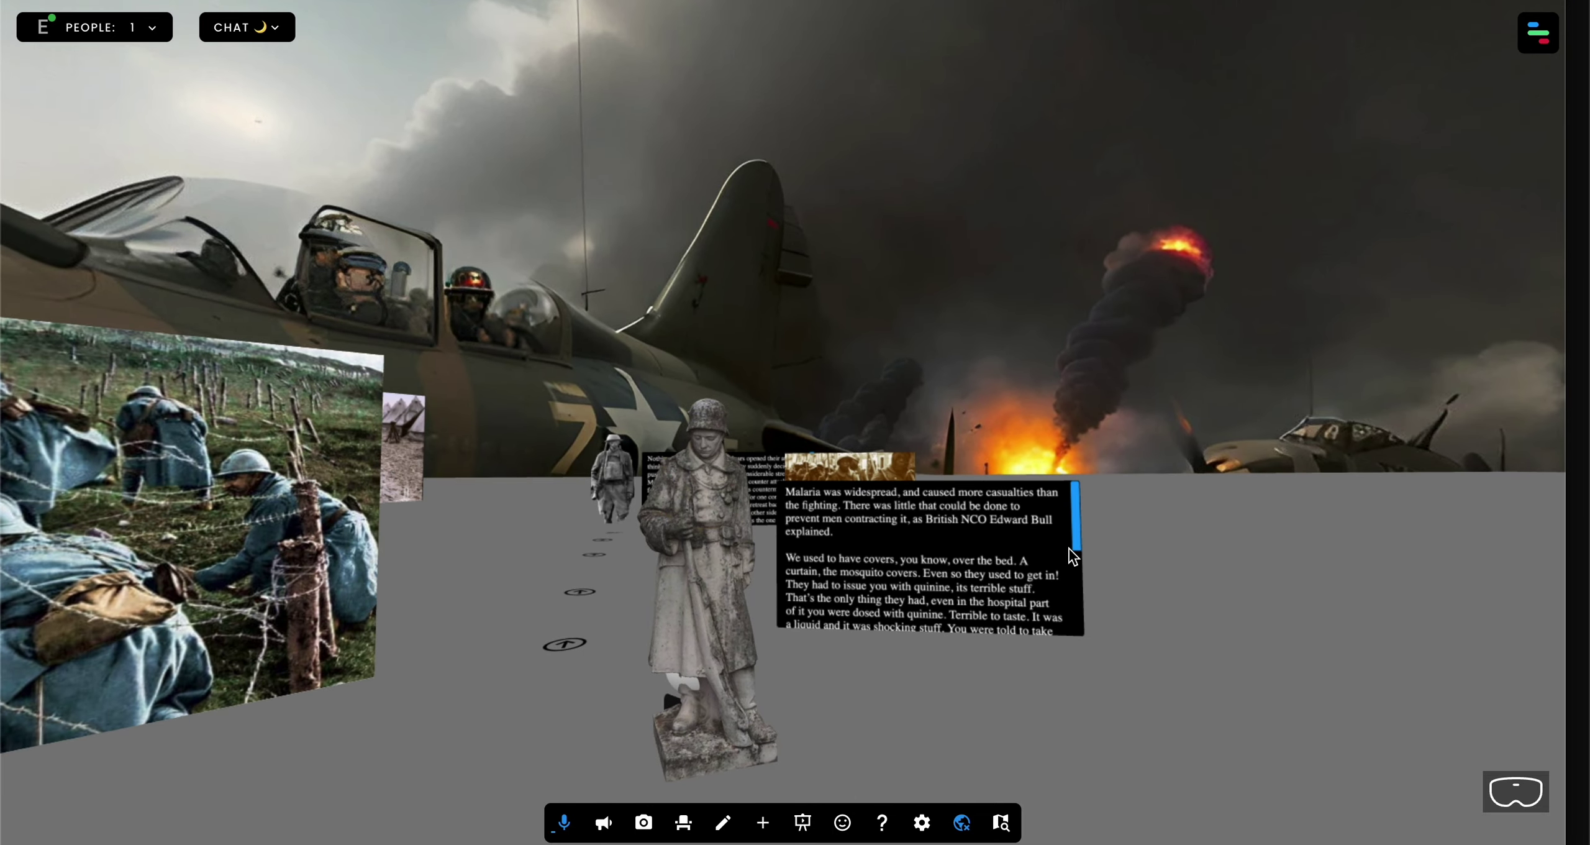
click(1079, 520)
mouse_move(1078, 520)
mouse_down()
mouse_move(1069, 621)
mouse_move(1064, 527)
mouse_up()
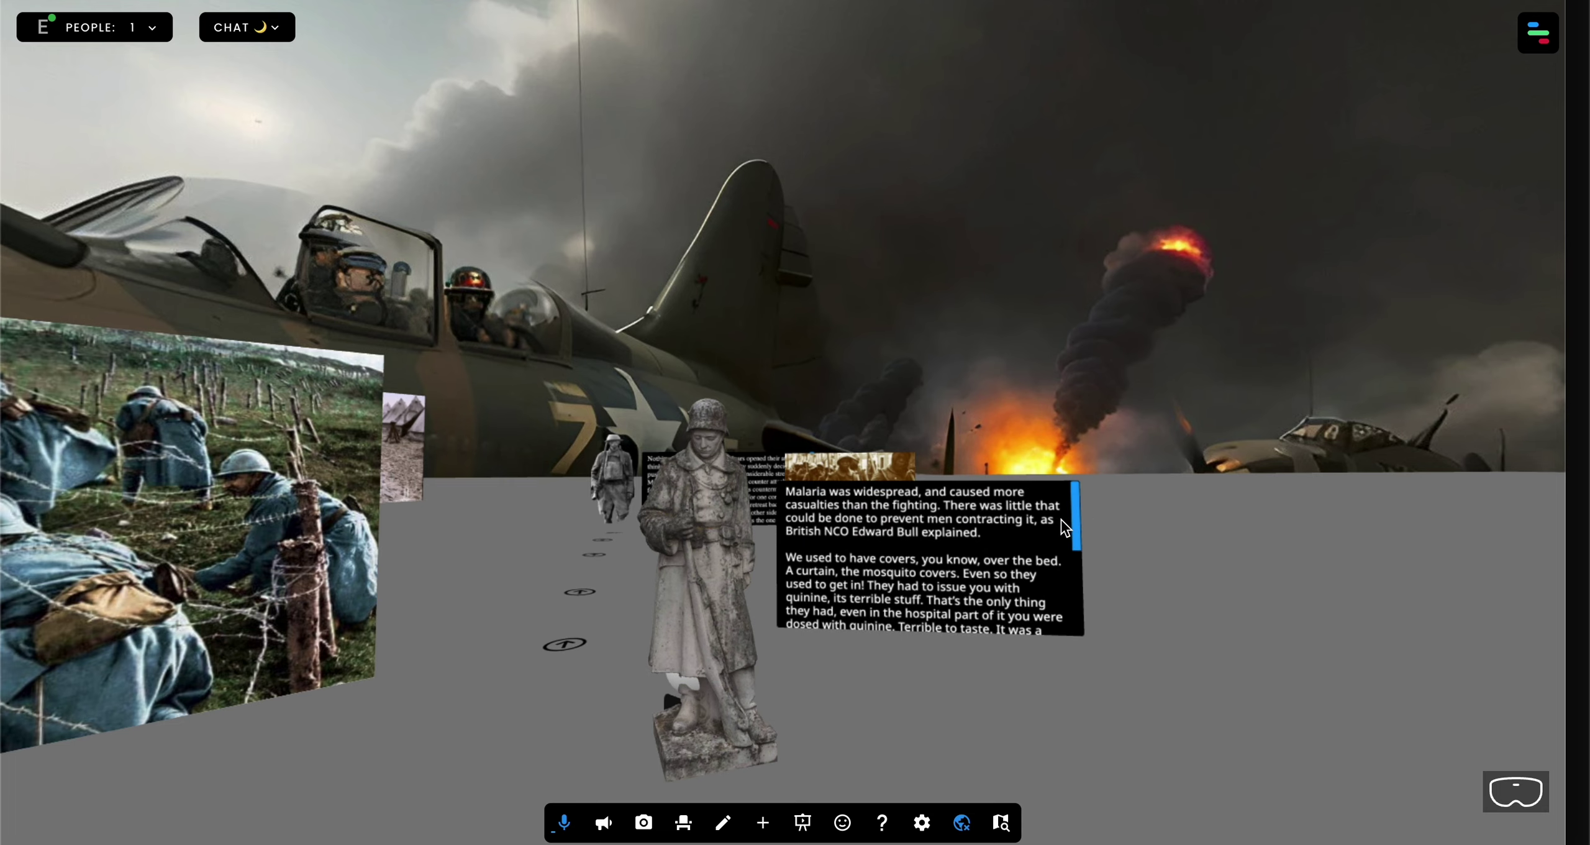
Back away from the gallery boards until the plane and boards look small.
key(Left)
key(Down)
key(s)
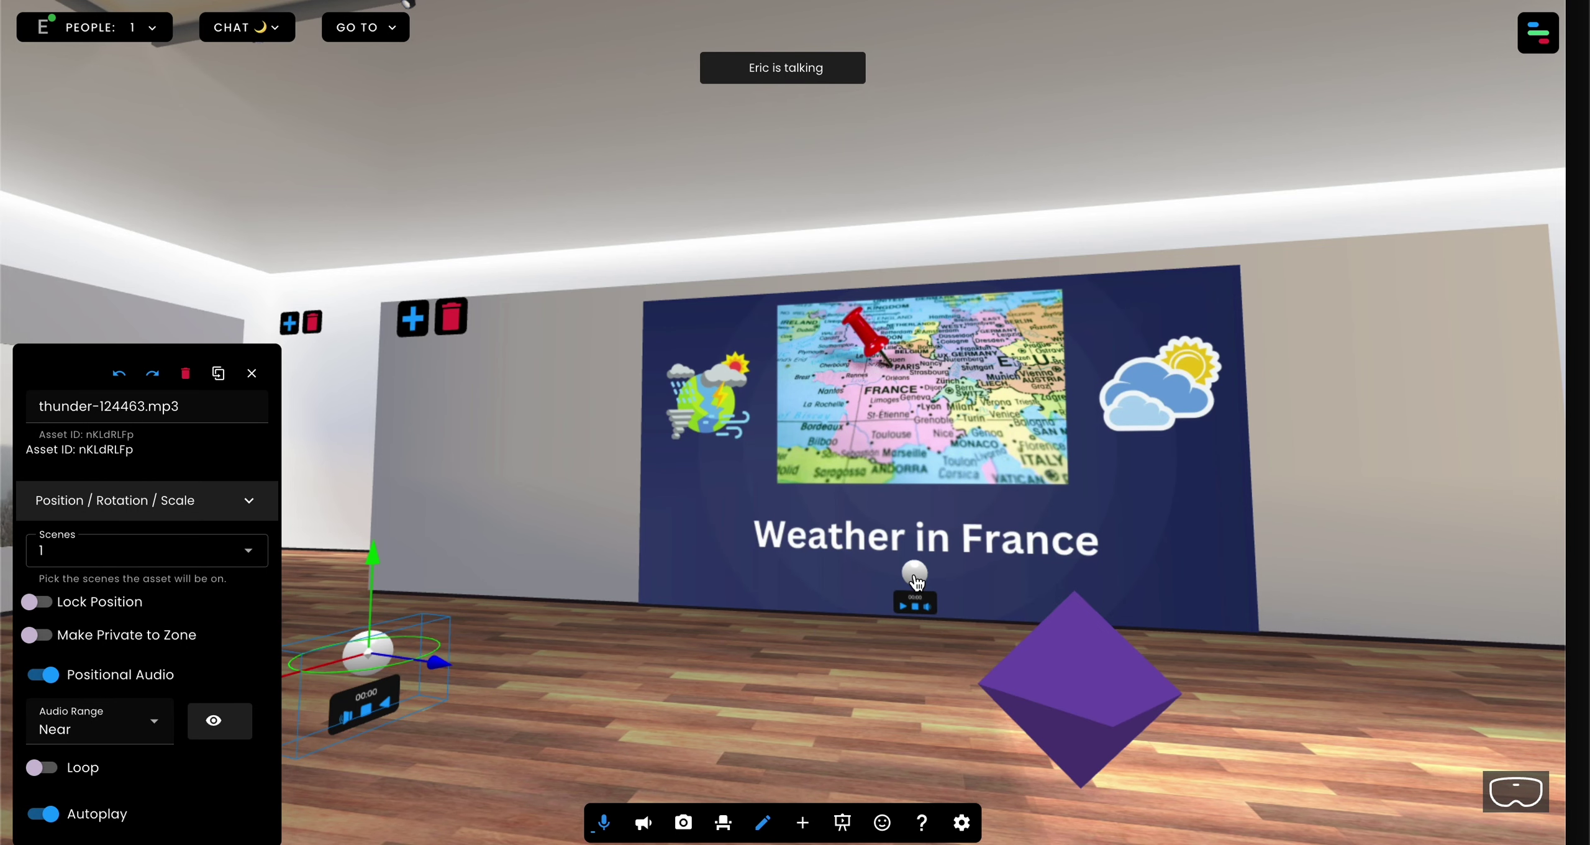
Drag the weatherintro.mp3 and thunder-124463.mp3 spheres down below the floor.
click(917, 582)
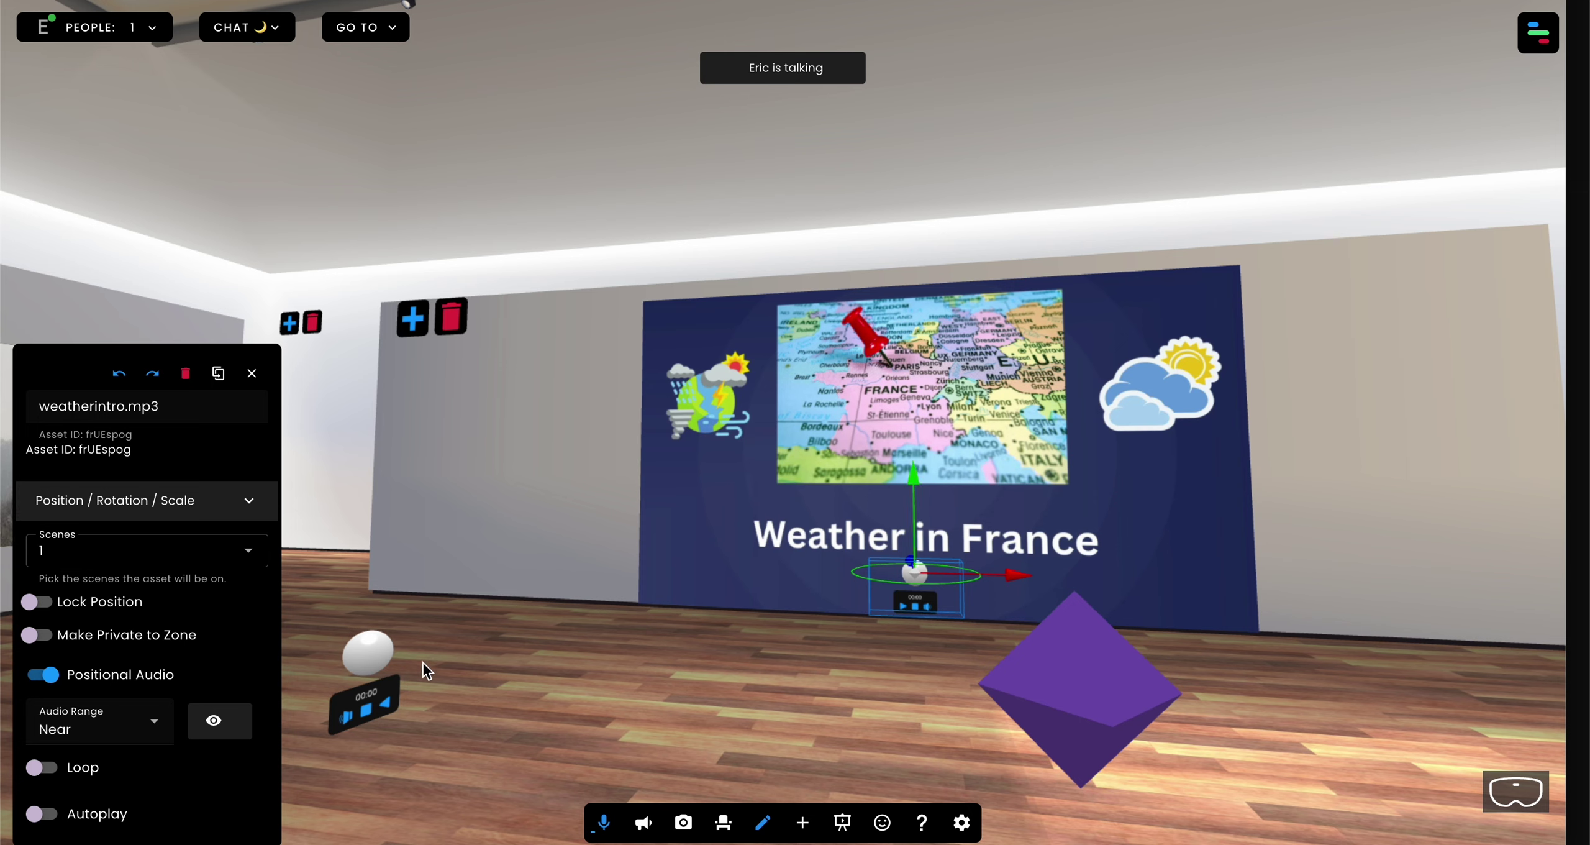
click(369, 663)
click(915, 572)
drag(915, 478, 914, 553)
click(367, 663)
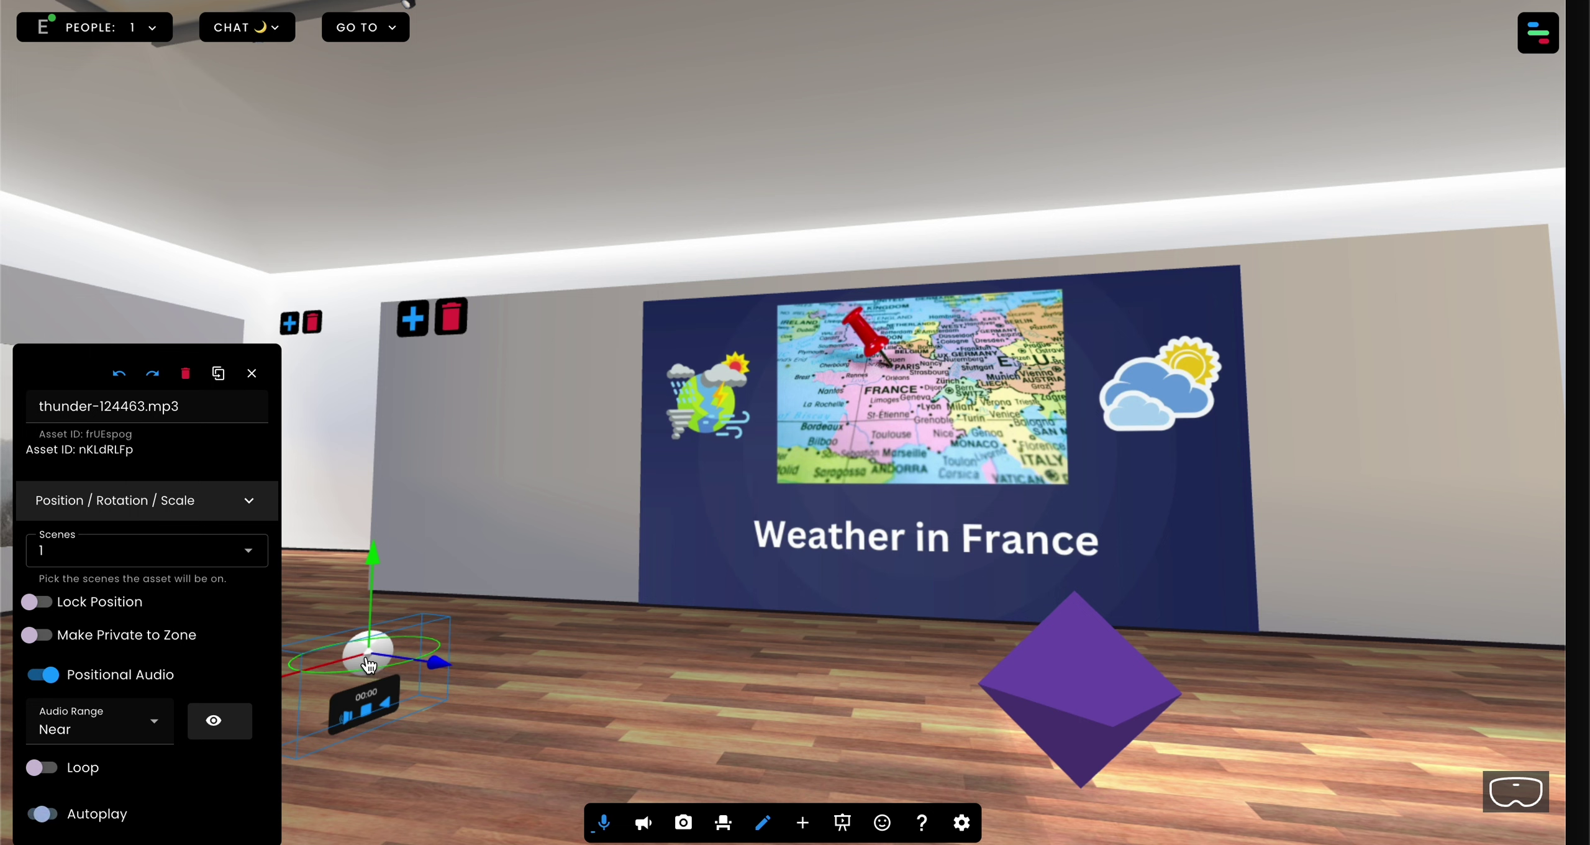
drag(375, 559, 376, 664)
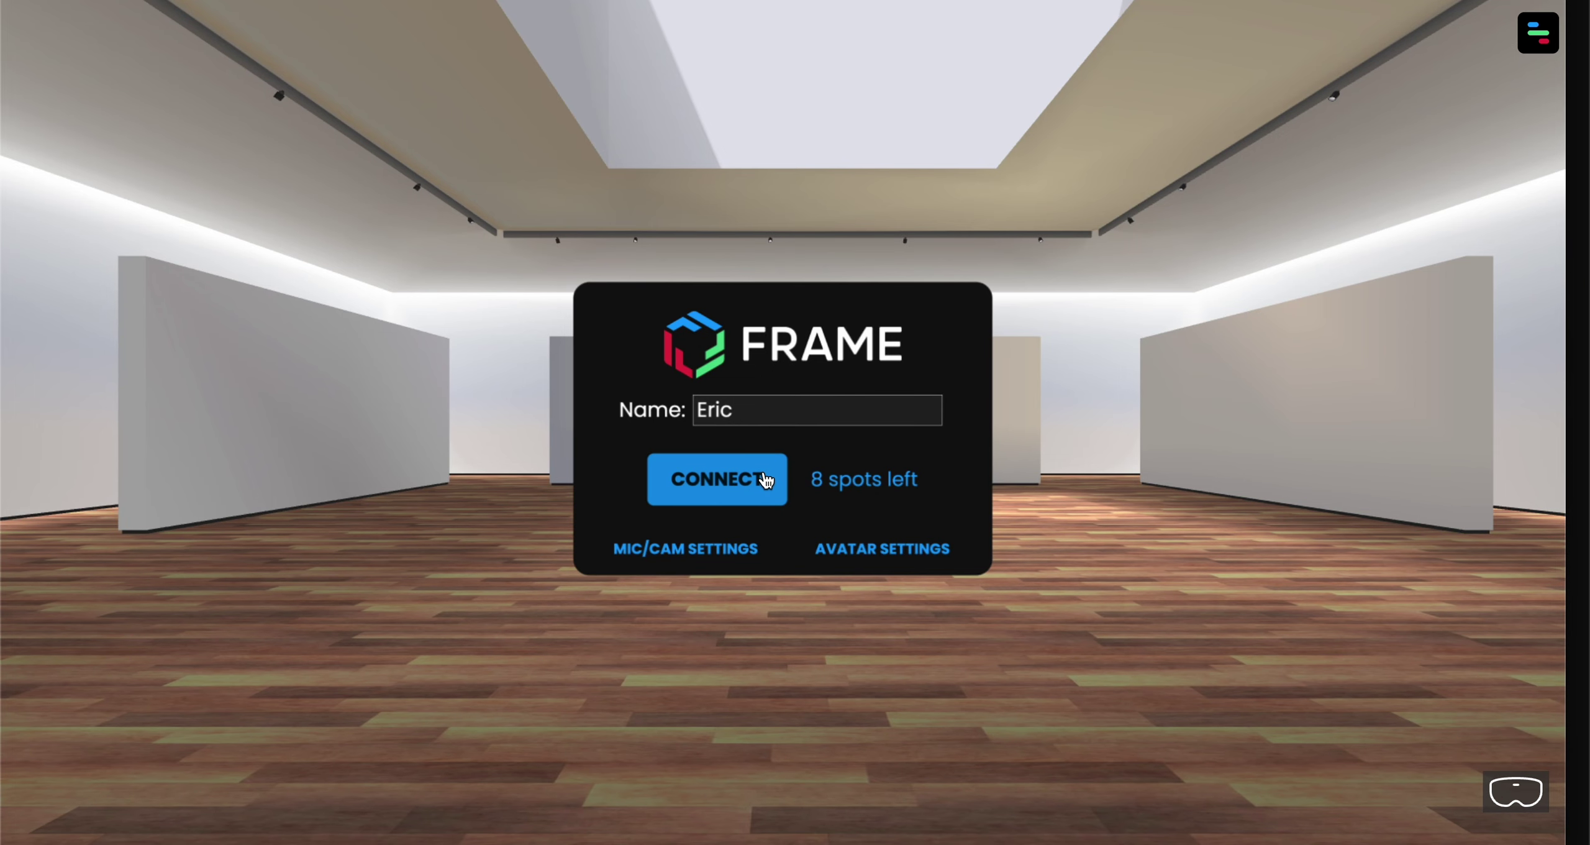
Leave editing and walk up to the Weather in France slide.
click(766, 479)
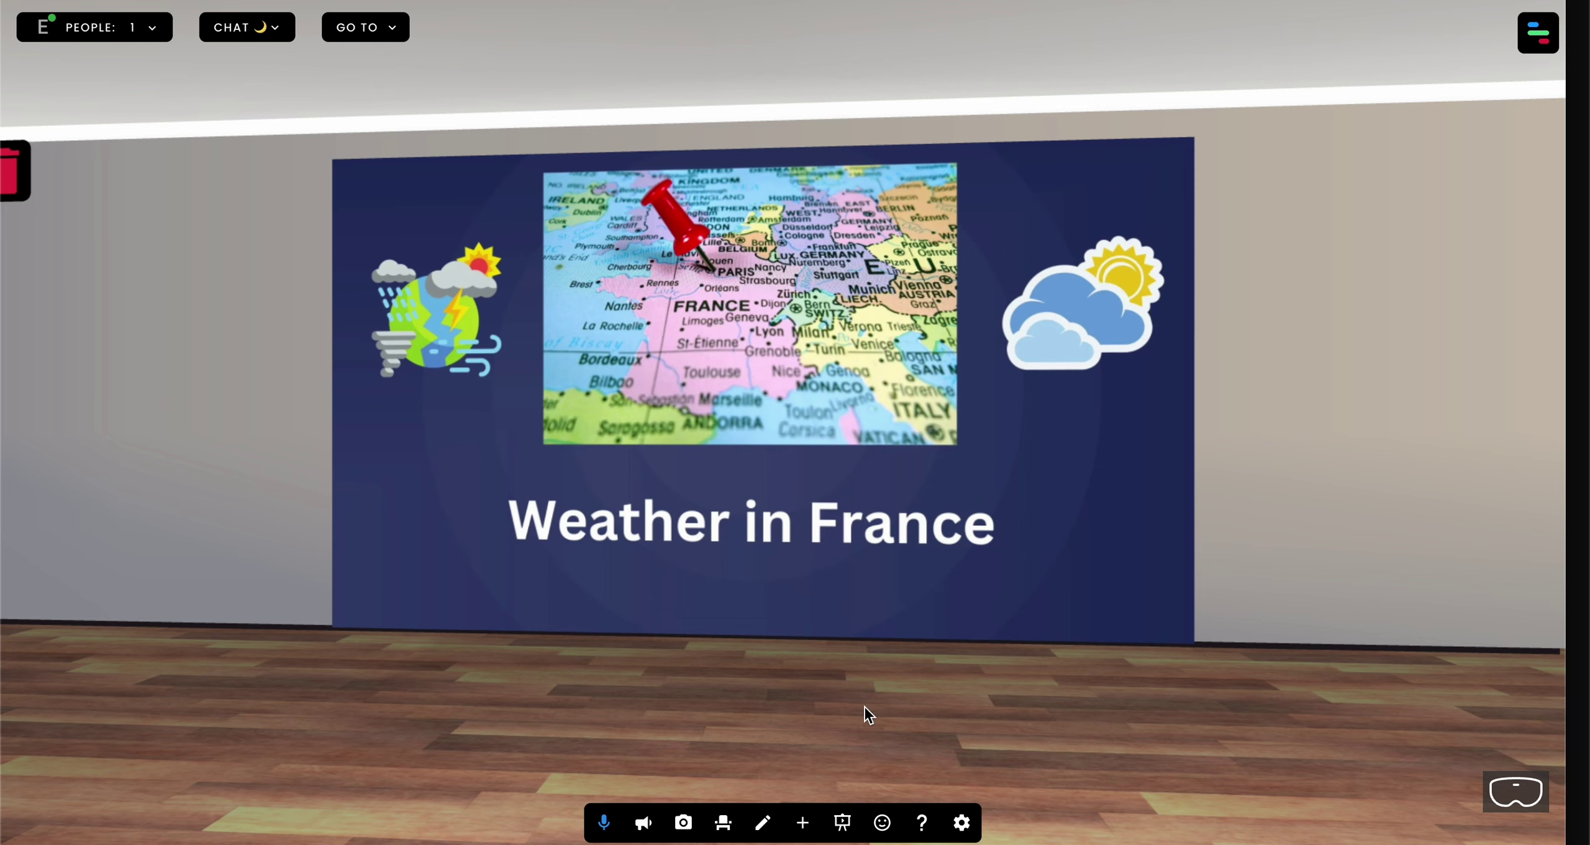
key(Right)
key(Up)
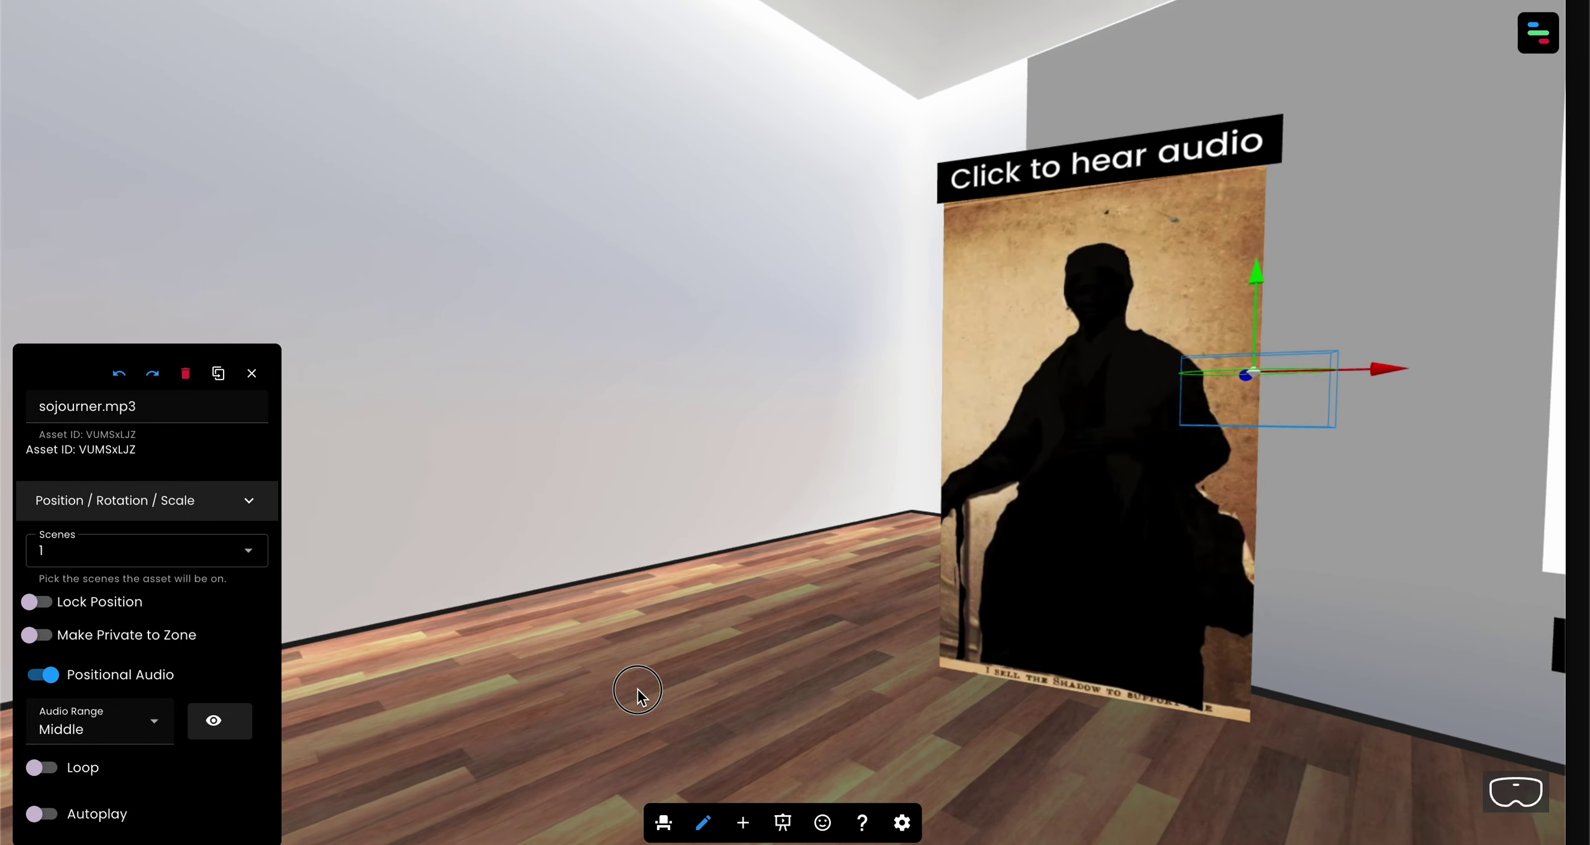
drag(639, 692, 646, 724)
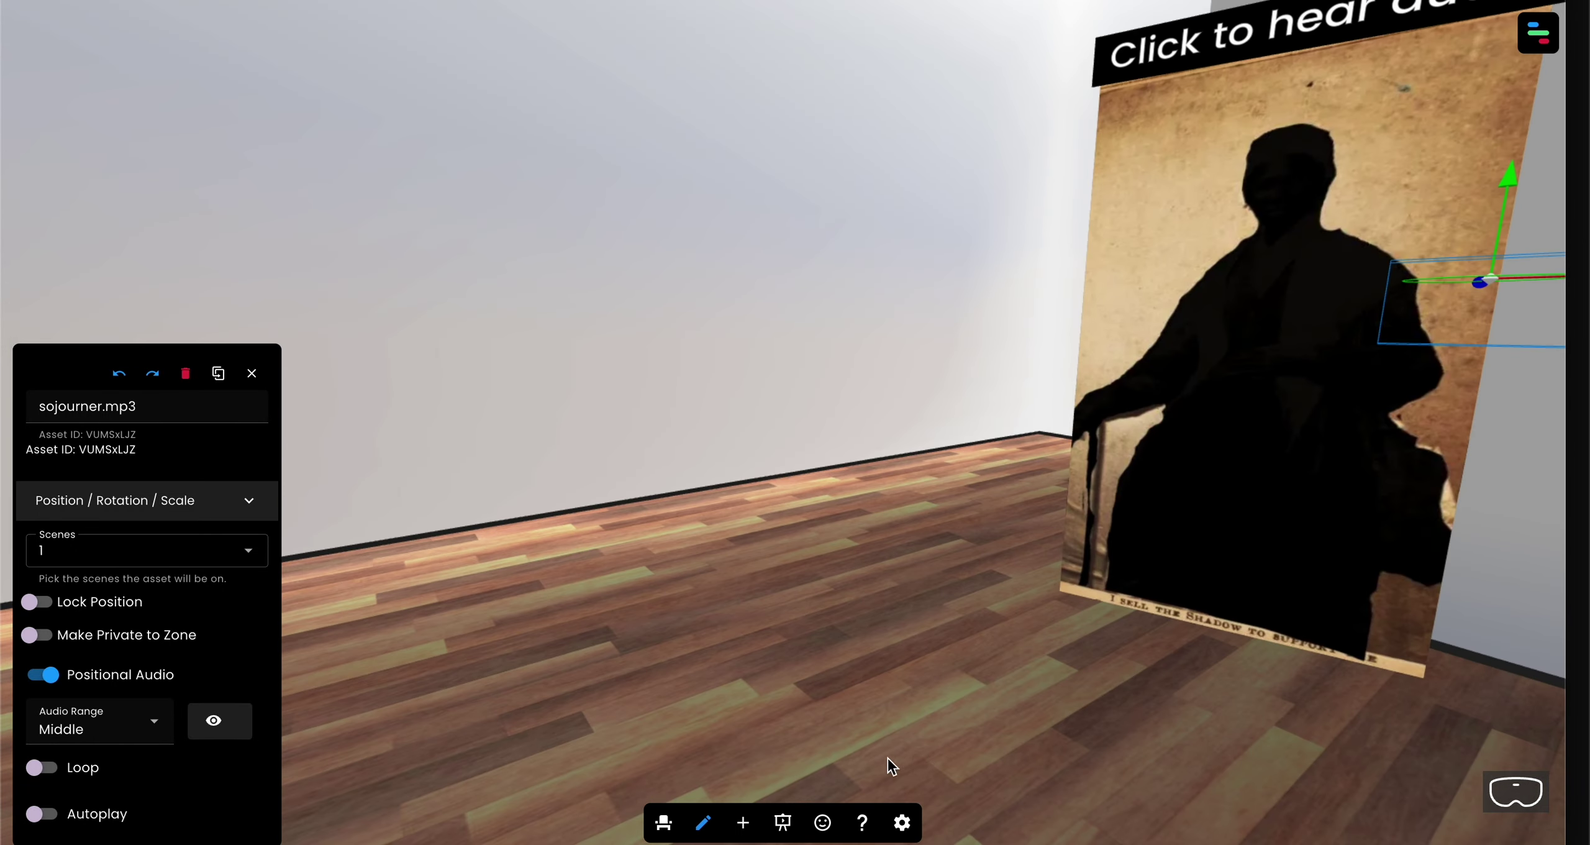
Face the silhouette poster, toggle Edit Mode off and on, and select the 'Click to hear audio' label.
drag(888, 764, 1205, 755)
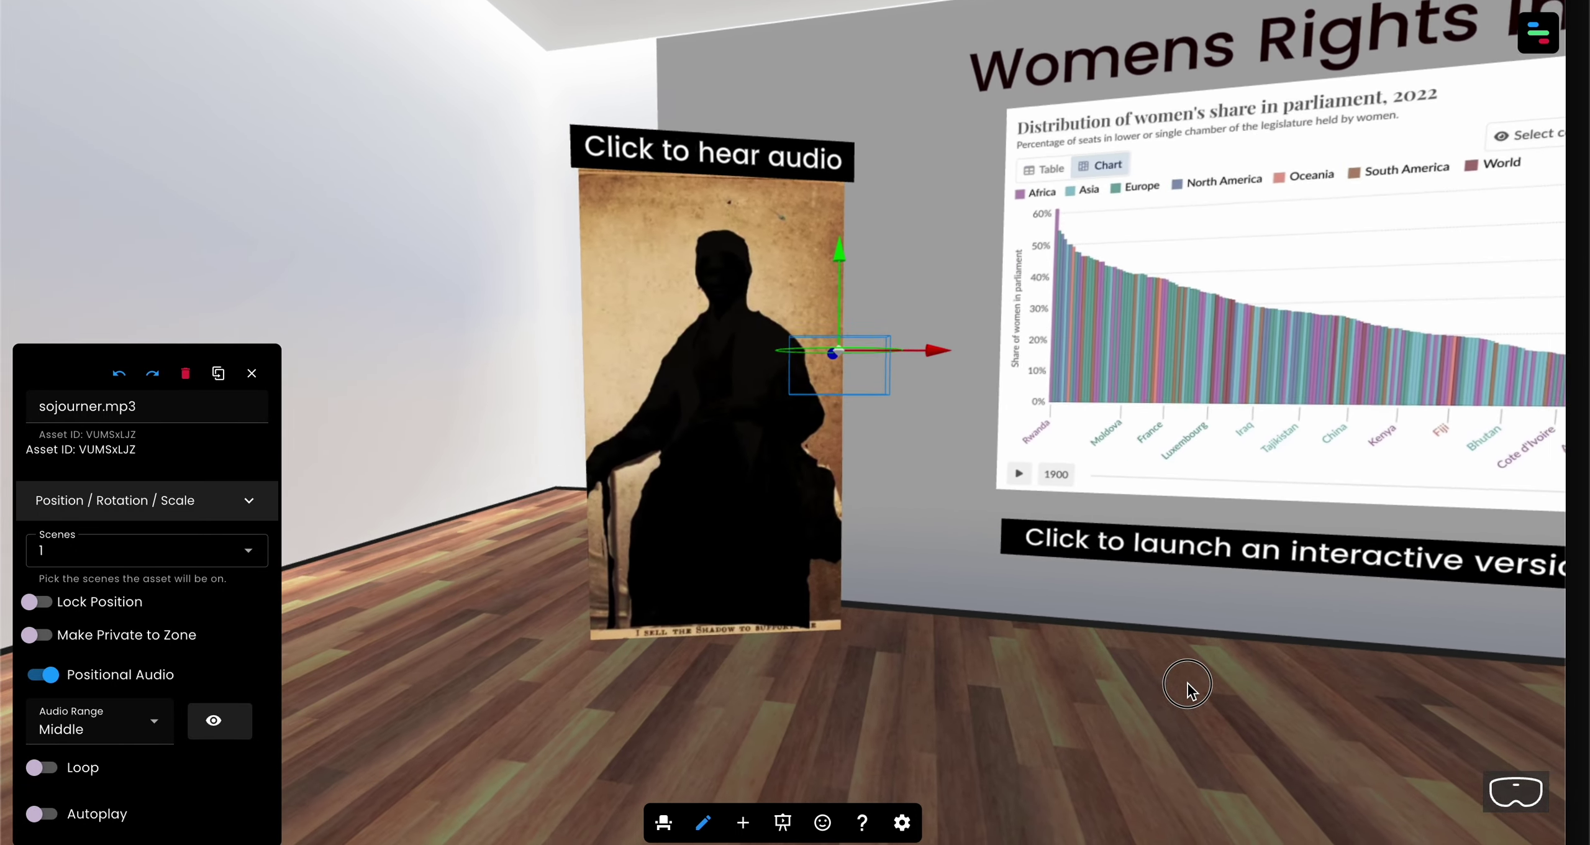
drag(1187, 683, 1136, 661)
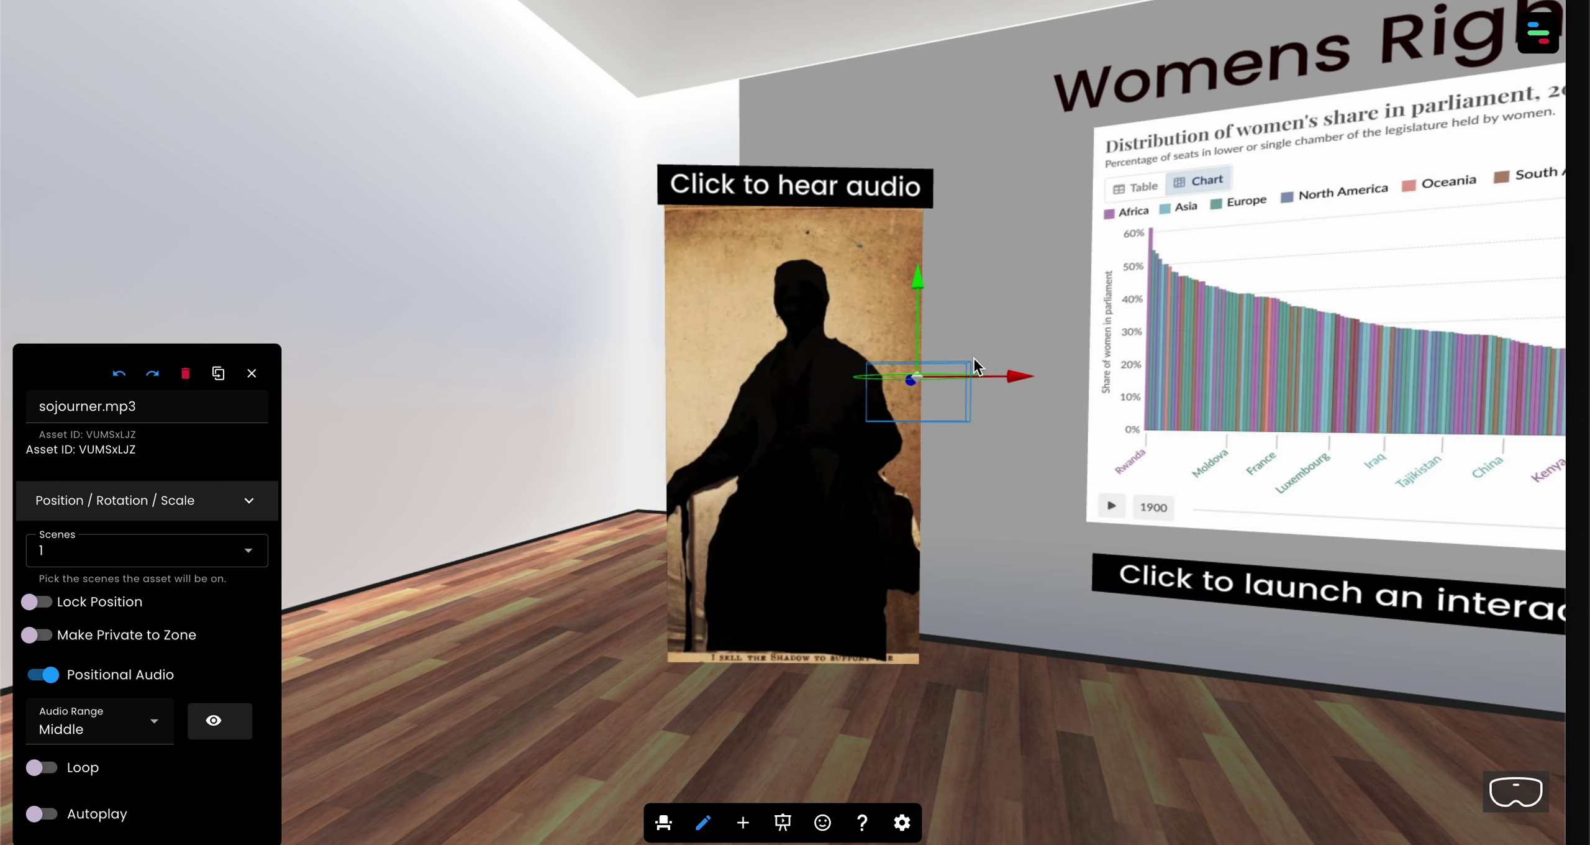
click(703, 822)
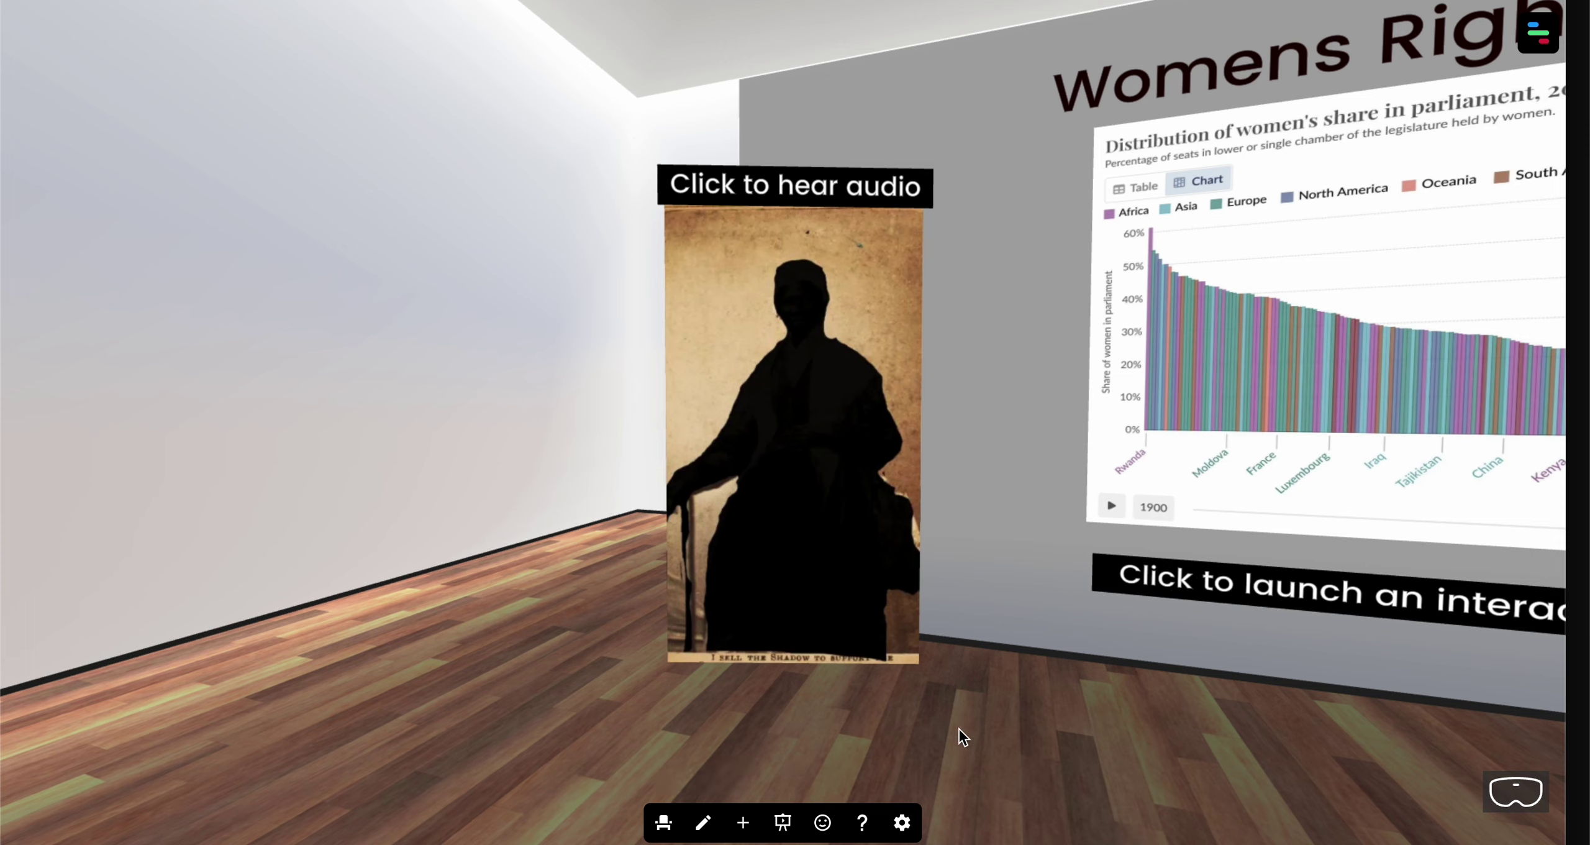
click(703, 824)
click(824, 196)
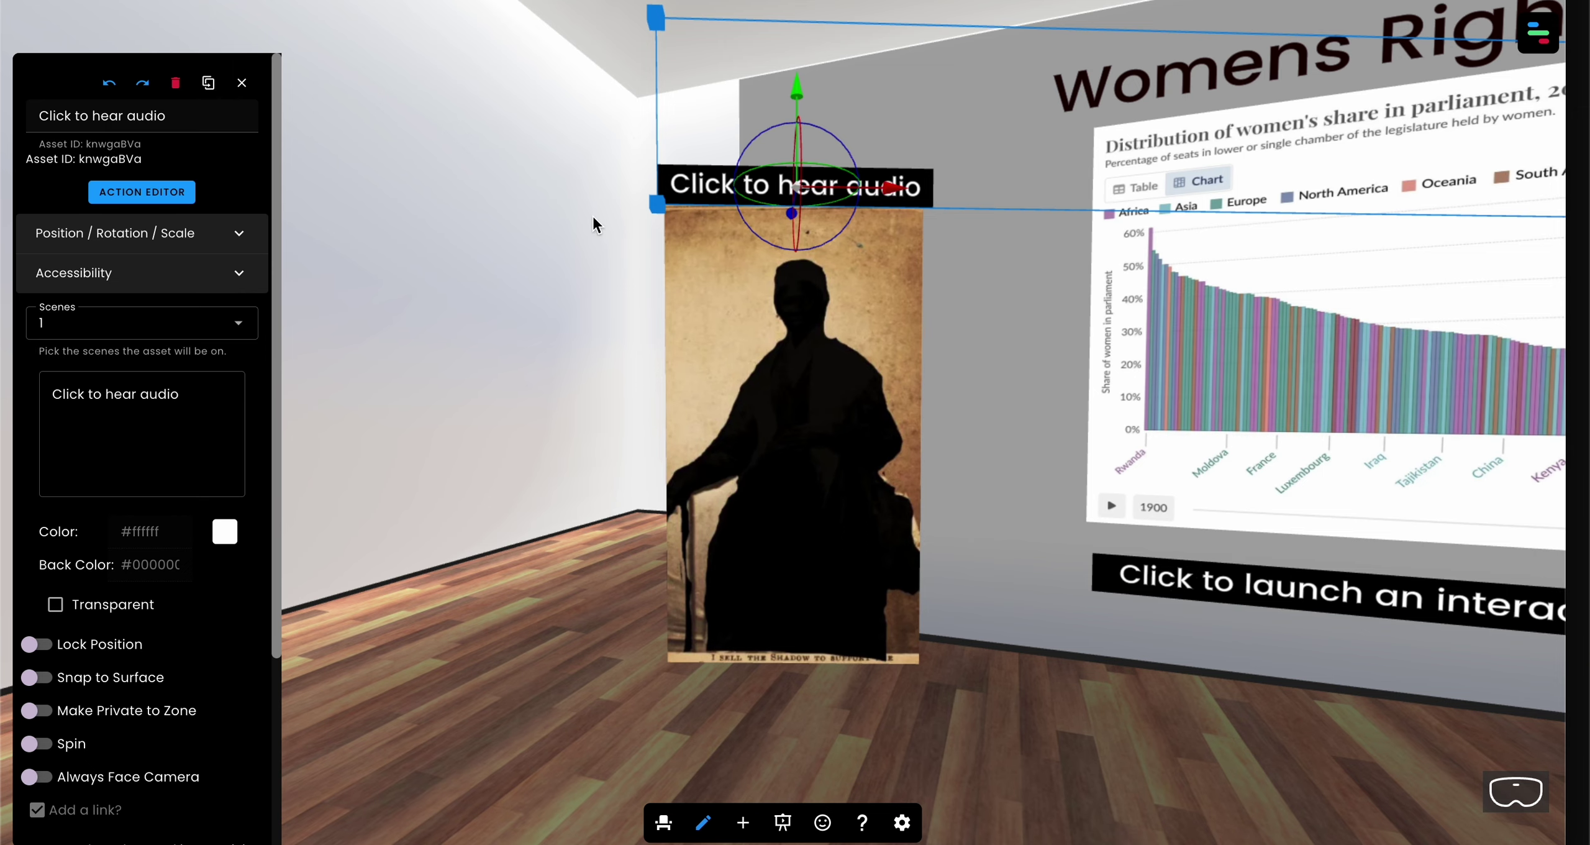
Verify the label's Control Audio action is Play with media sojourner.mp3, then exit Edit Mode.
click(160, 193)
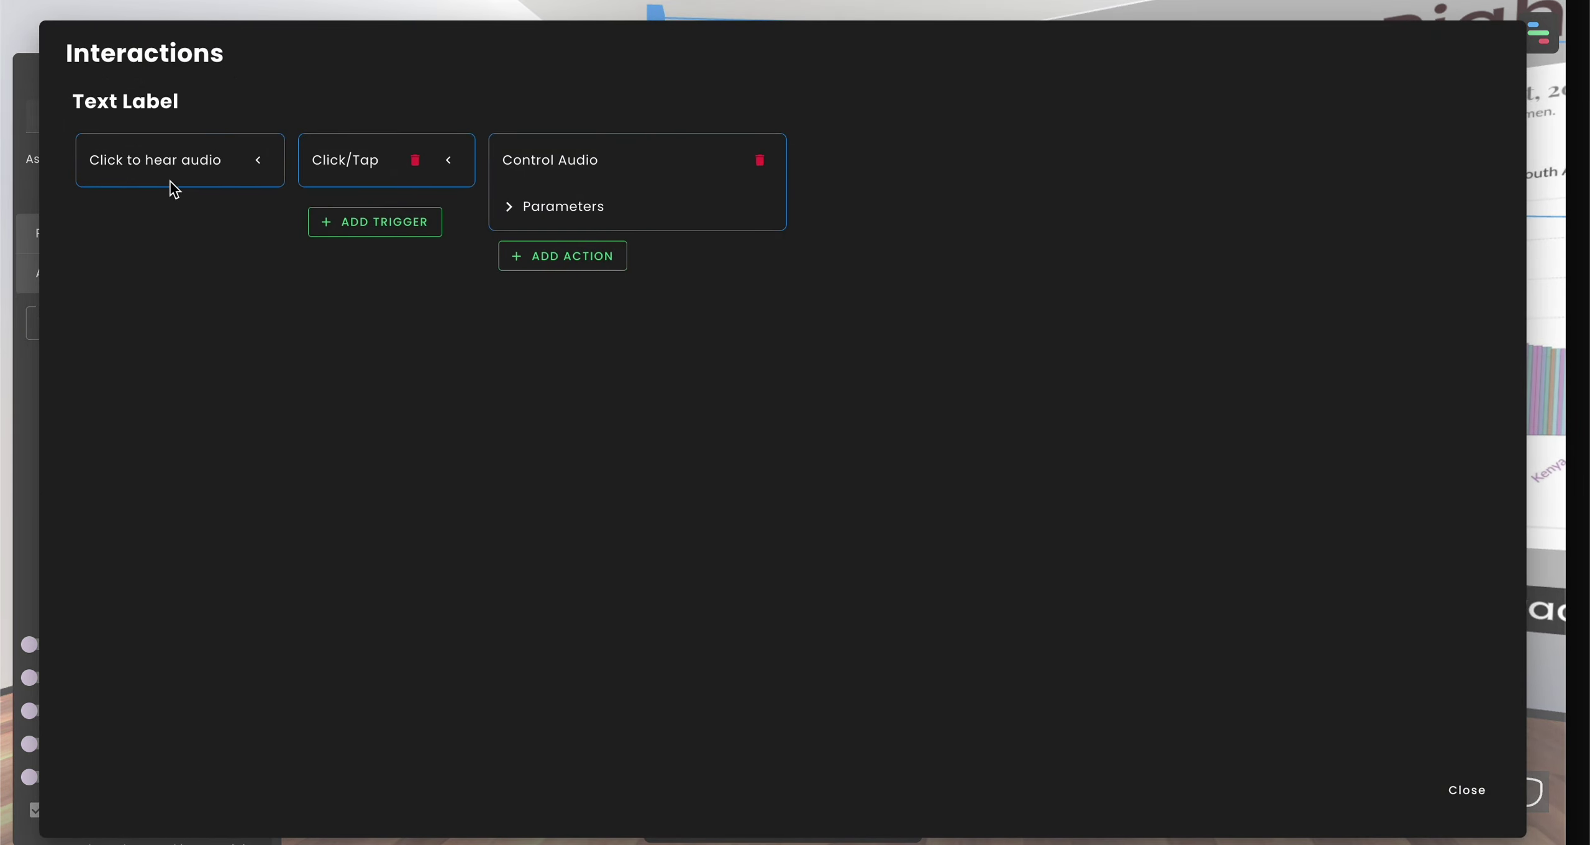
click(553, 206)
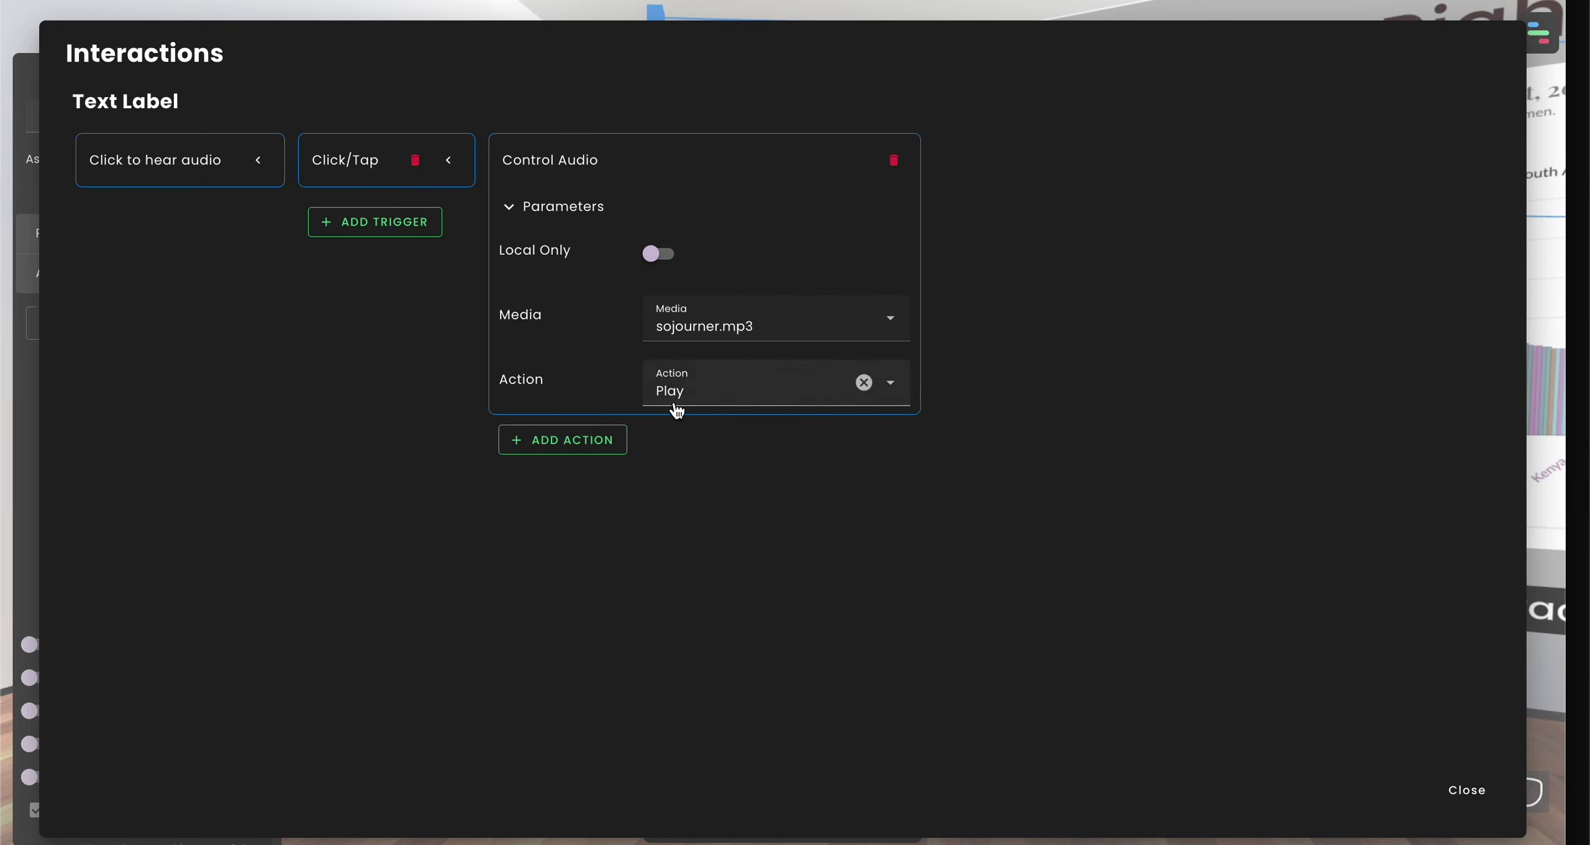
click(1470, 790)
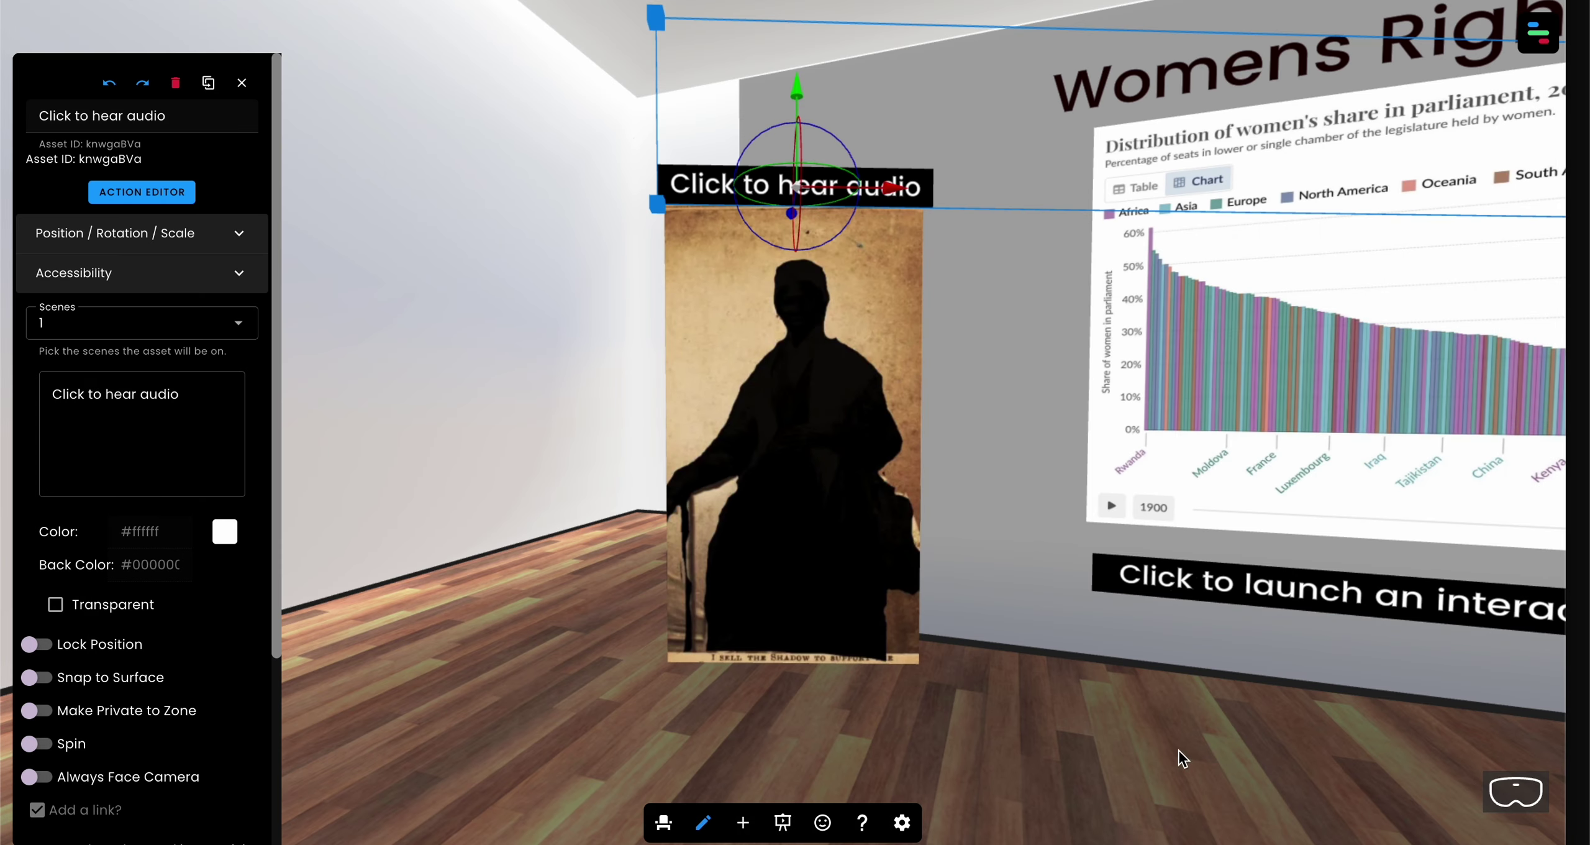
click(704, 821)
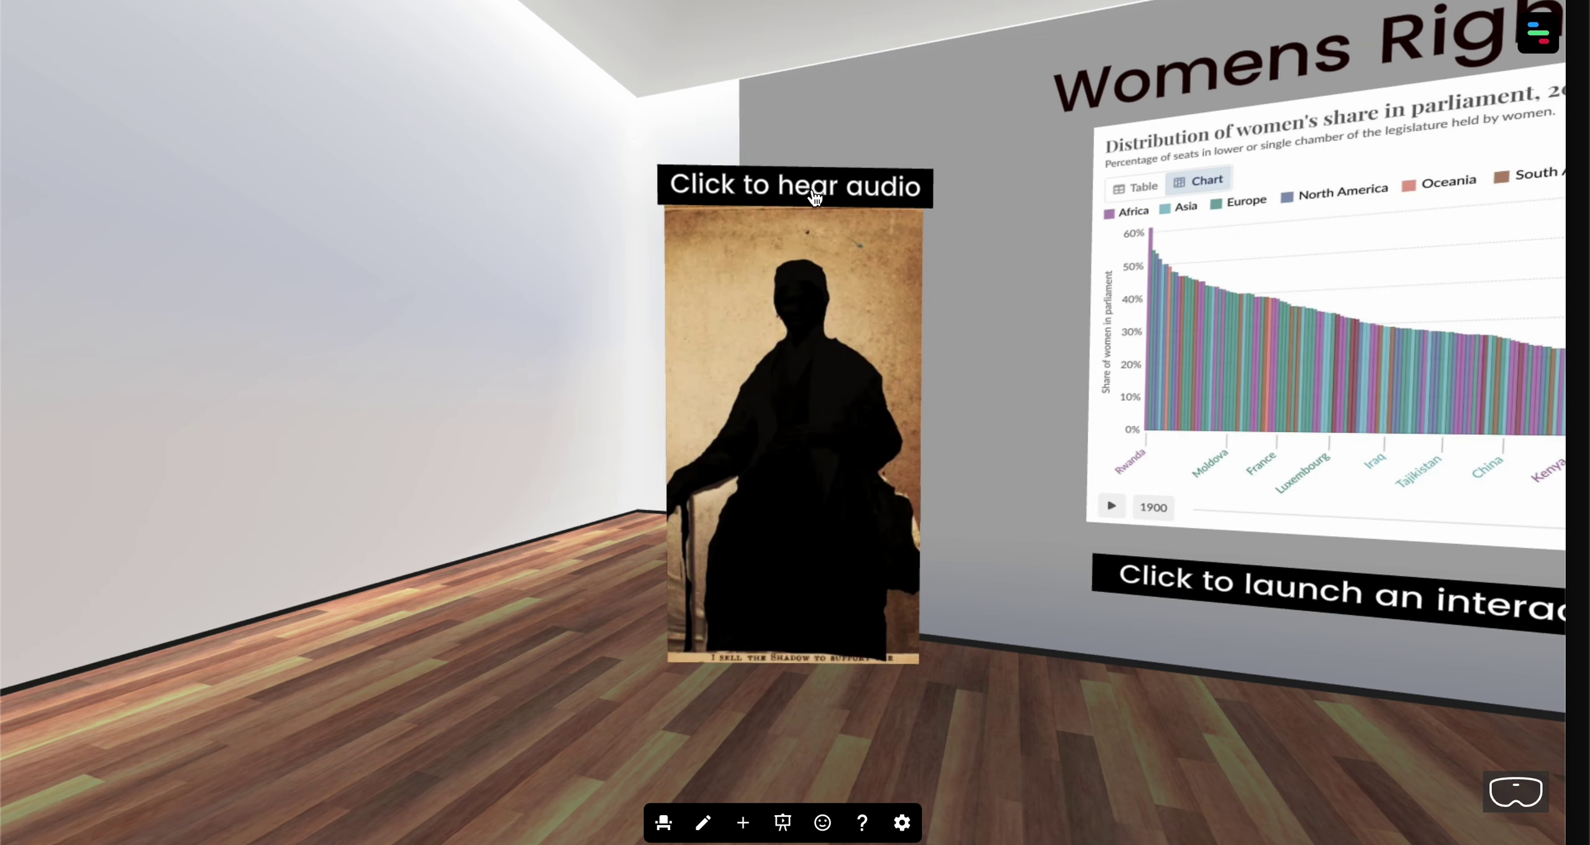